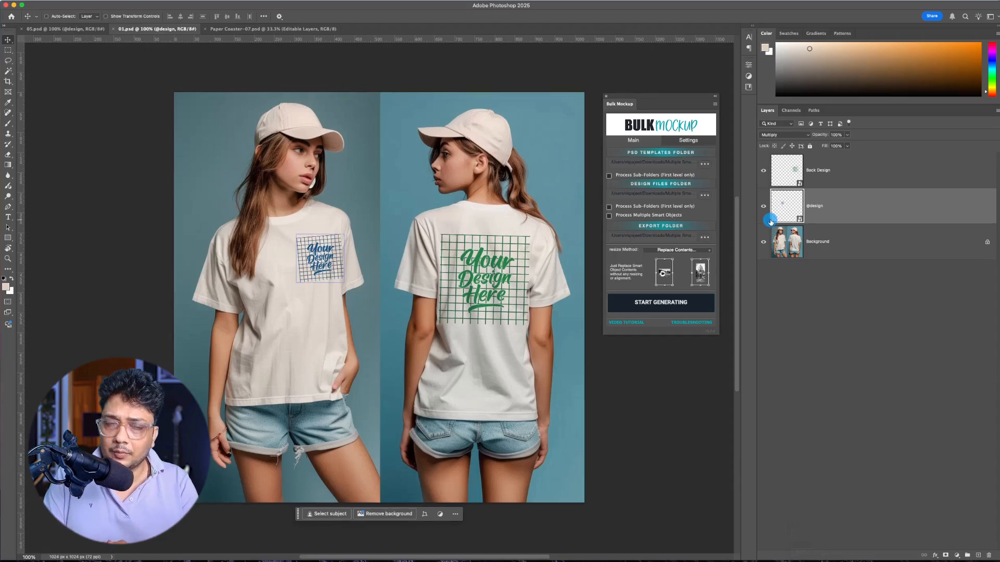
{"action": "left_click", "coordinate": [828, 208]}
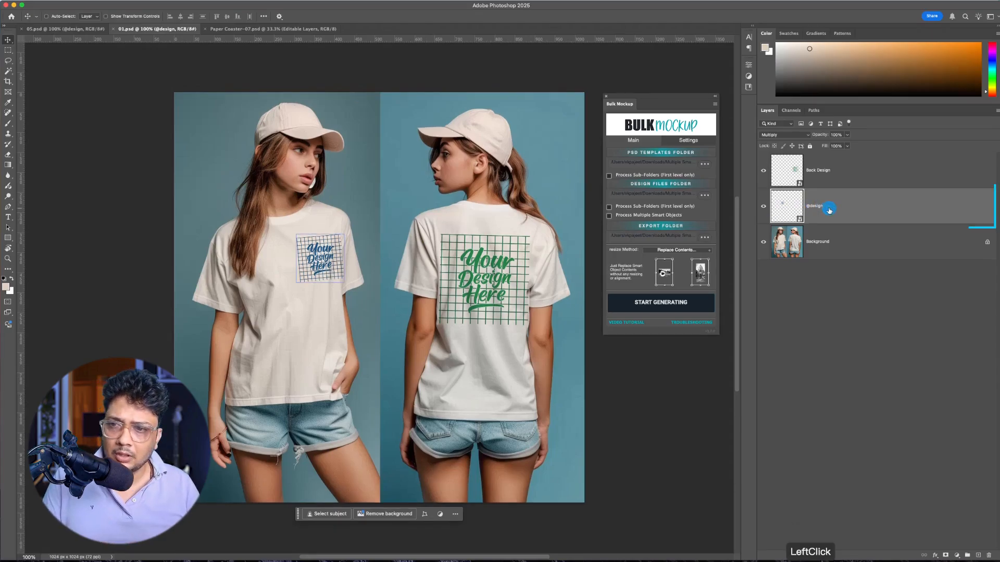
{"action": "left_click", "coordinate": [764, 208]}
{"action": "left_click", "coordinate": [765, 208]}
{"action": "left_click", "coordinate": [798, 176]}
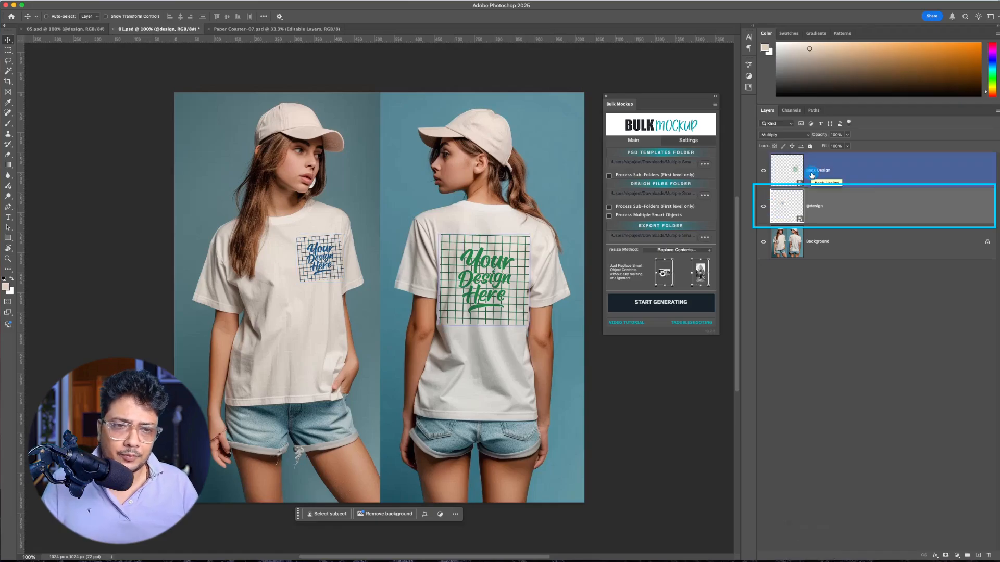
{"action": "left_click", "coordinate": [764, 172]}
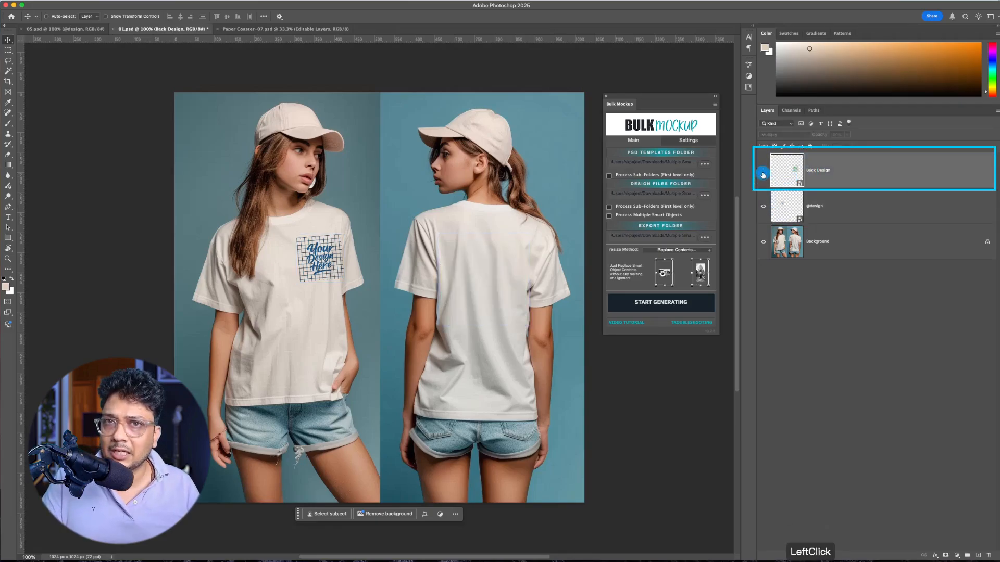
{"action": "left_click", "coordinate": [763, 174]}
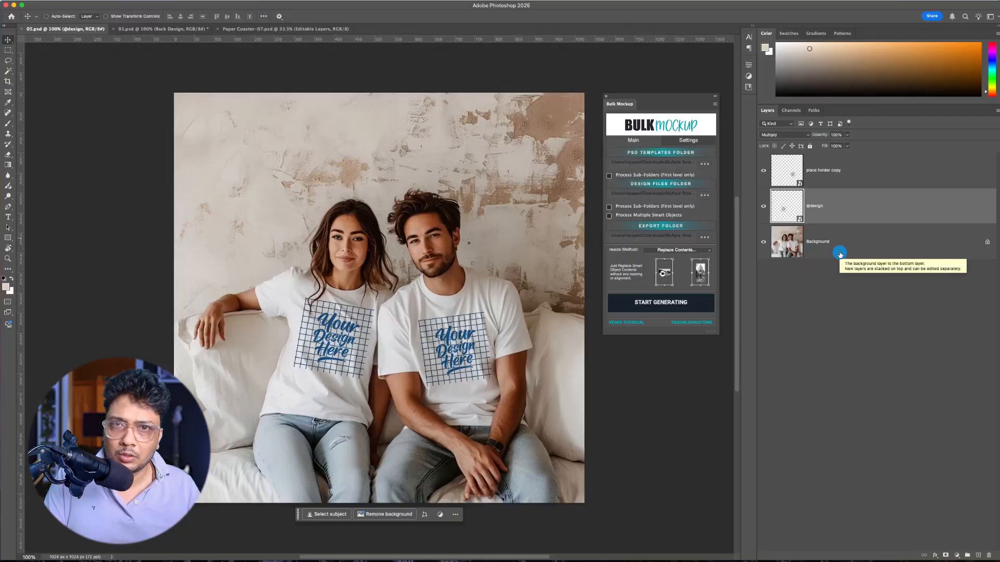
{"action": "left_click", "coordinate": [822, 179]}
{"action": "left_click", "coordinate": [825, 207]}
{"action": "left_click", "coordinate": [758, 214]}
{"action": "left_click", "coordinate": [762, 208]}
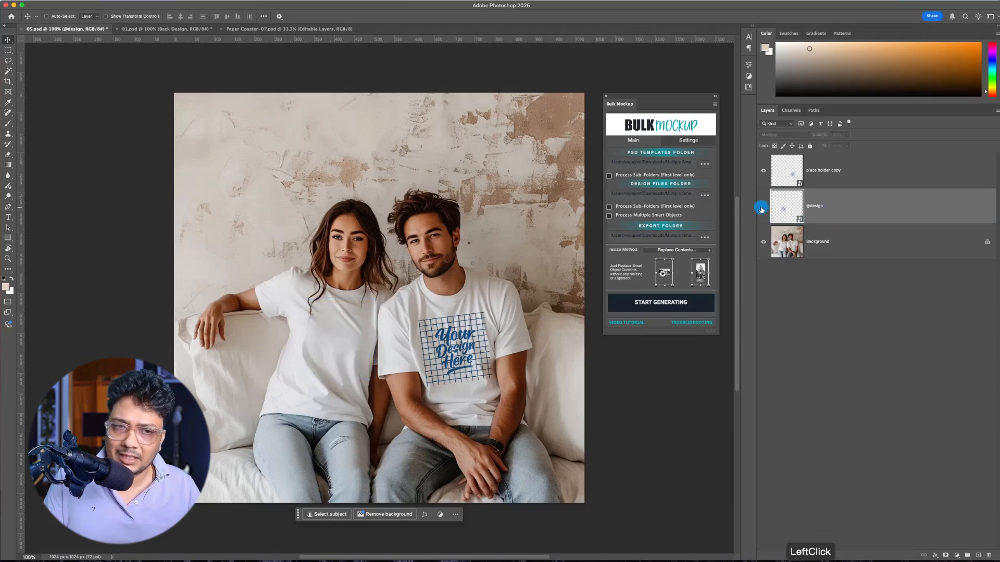
{"action": "left_click", "coordinate": [762, 208]}
{"action": "left_click", "coordinate": [893, 214]}
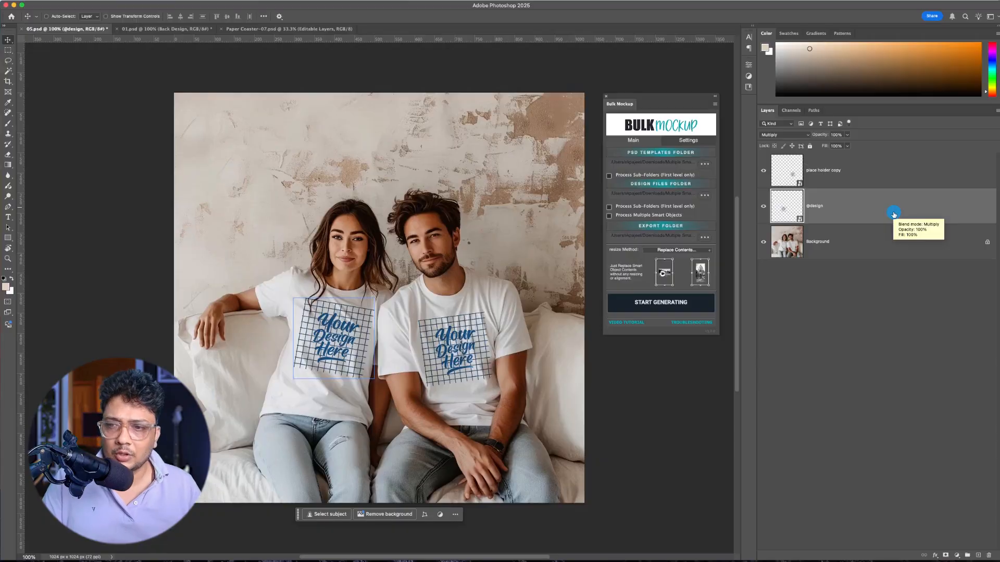
{"action": "left_click", "coordinate": [825, 180]}
{"action": "left_click", "coordinate": [859, 204]}
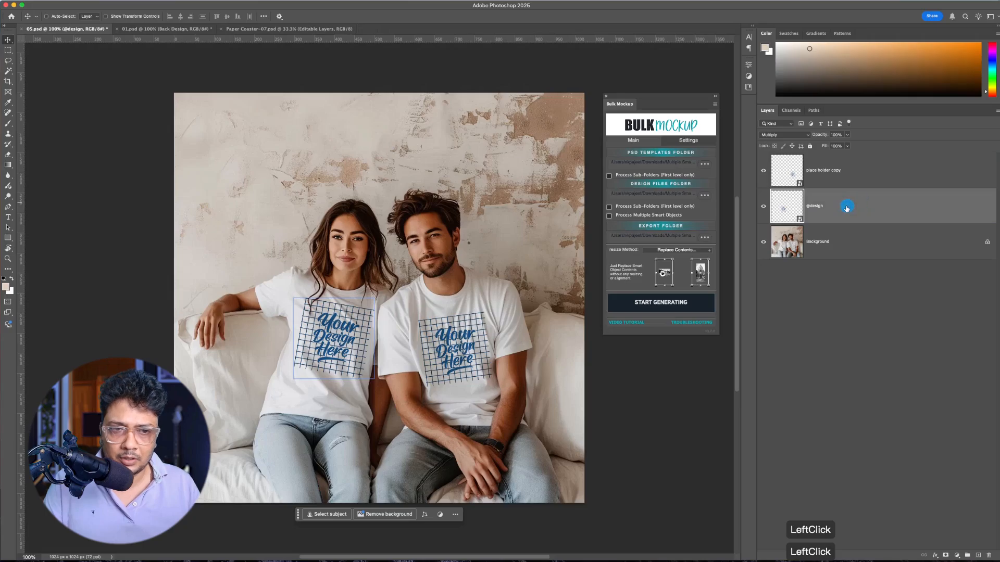
{"action": "right_click", "coordinate": [867, 205]}
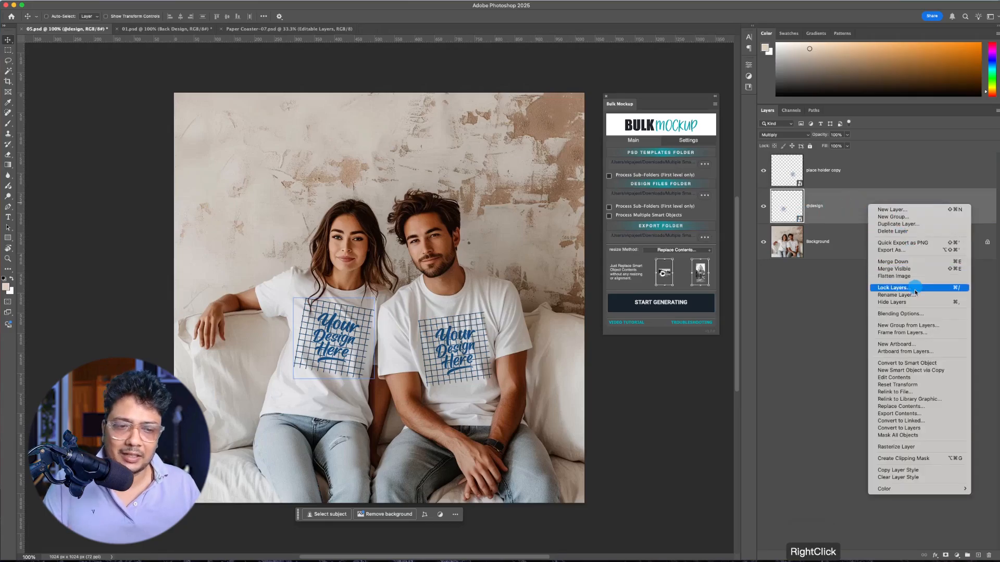
{"action": "left_click", "coordinate": [910, 384]}
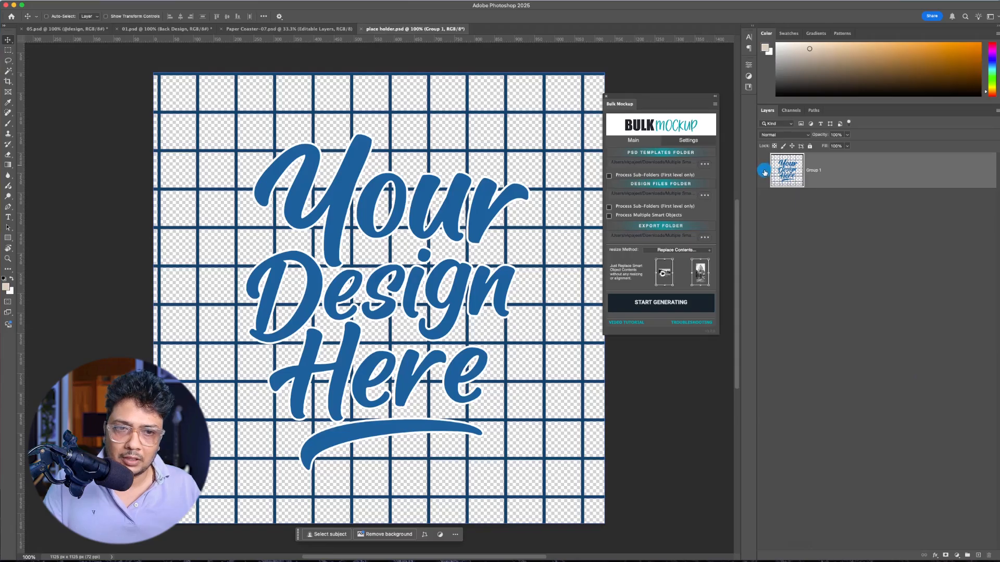
{"action": "left_click", "coordinate": [764, 169]}
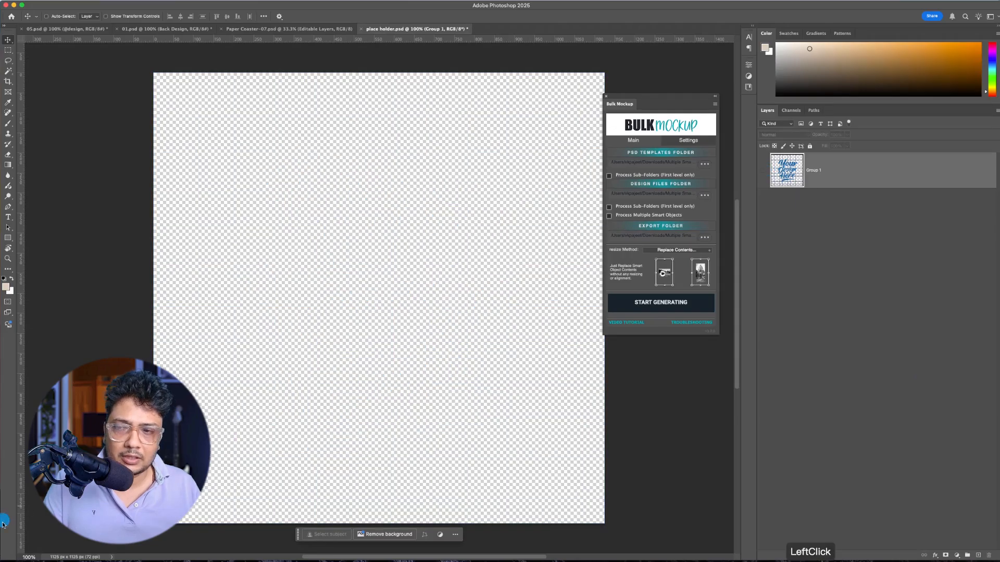
Step: Place Little bit of crazy.png from the Design folder into the smart object document, then save and close that document
{"action": "mouse_move", "coordinate": [0, 561]}
{"action": "left_click", "coordinate": [892, 219]}
{"action": "left_click_drag", "start_coordinate": [578, 307], "coordinate": [400, 492]}
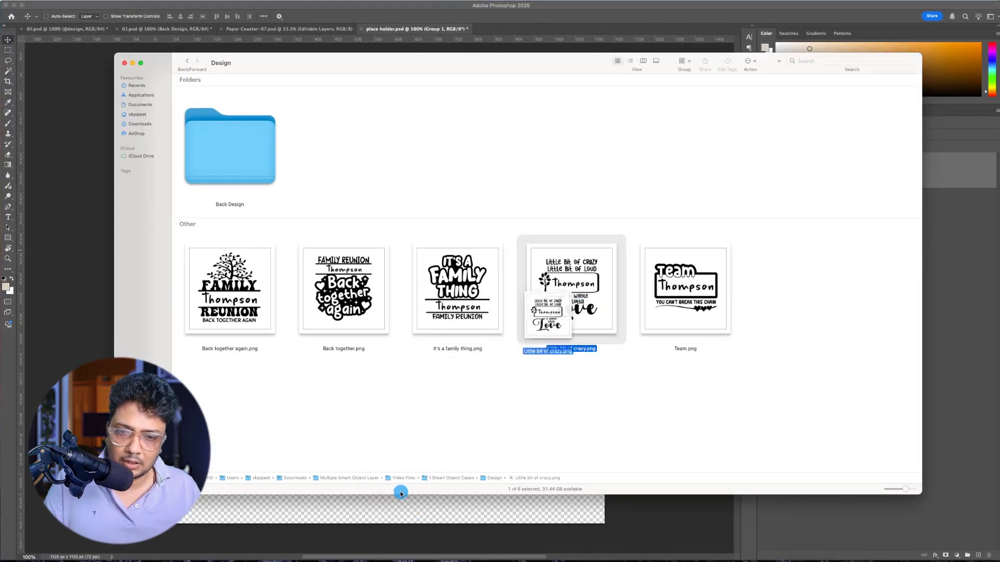
{"action": "left_click_drag", "start_coordinate": [592, 281], "coordinate": [383, 521]}
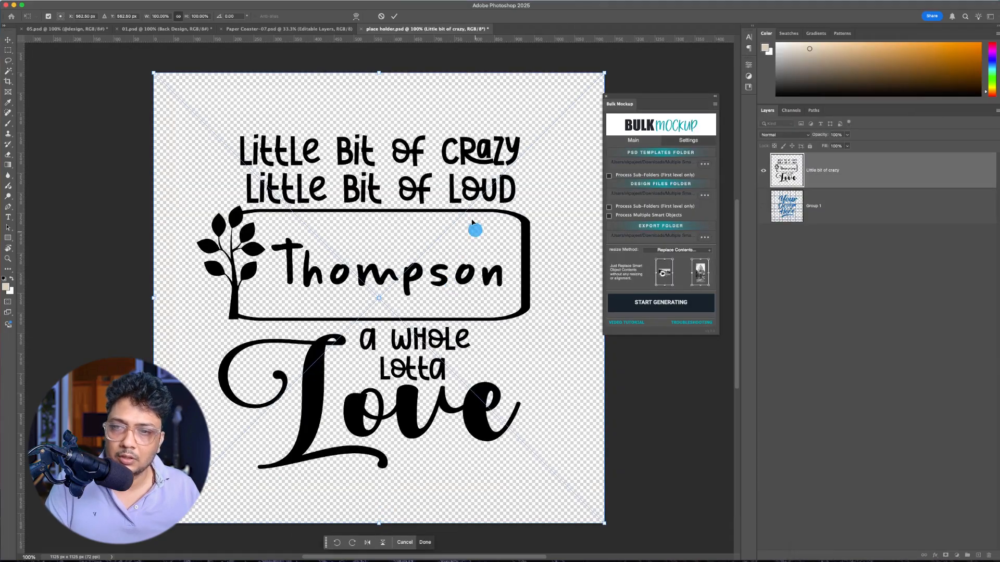
{"action": "key", "text": "Return"}
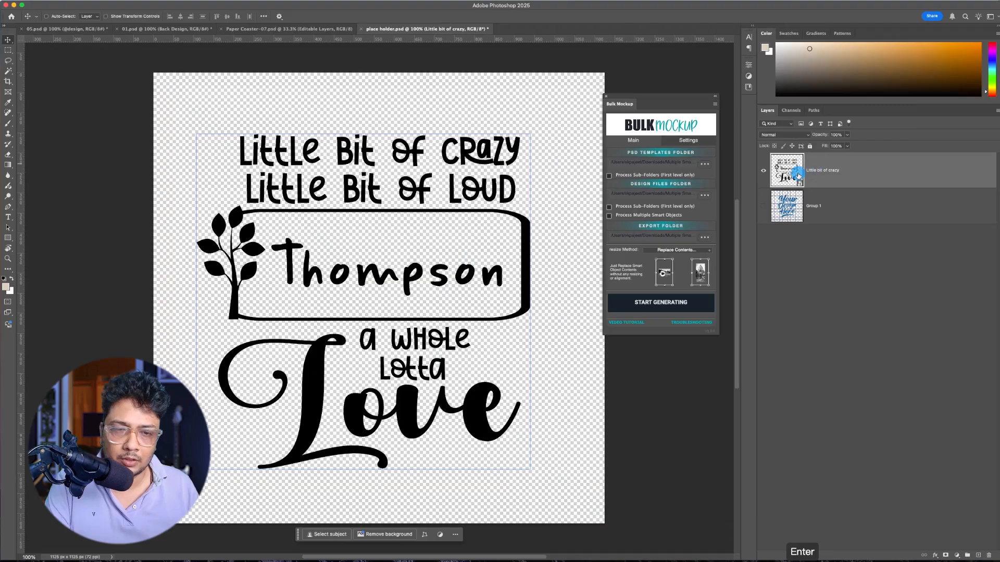
{"action": "key", "text": "ctrl+s"}
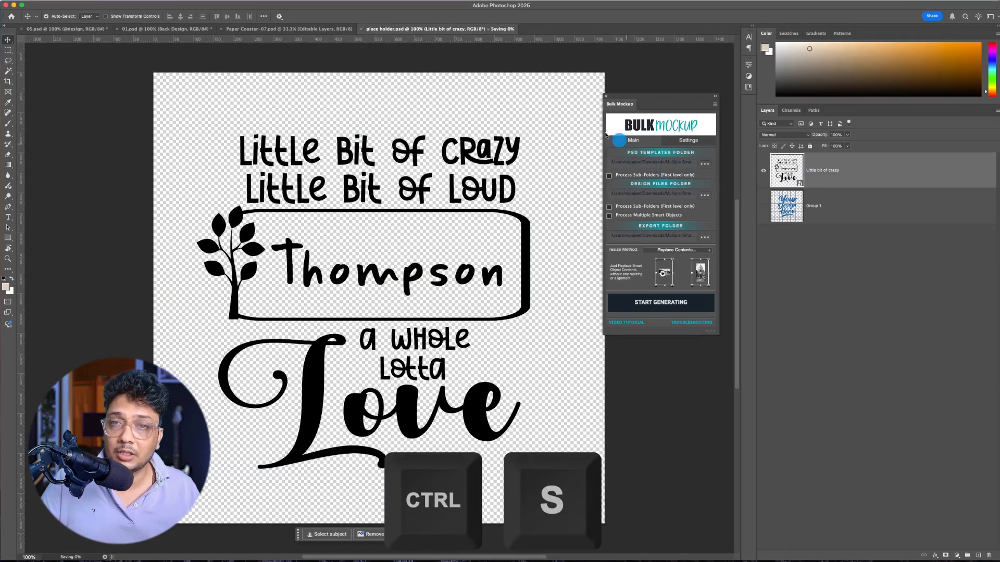
{"action": "left_click", "coordinate": [362, 30]}
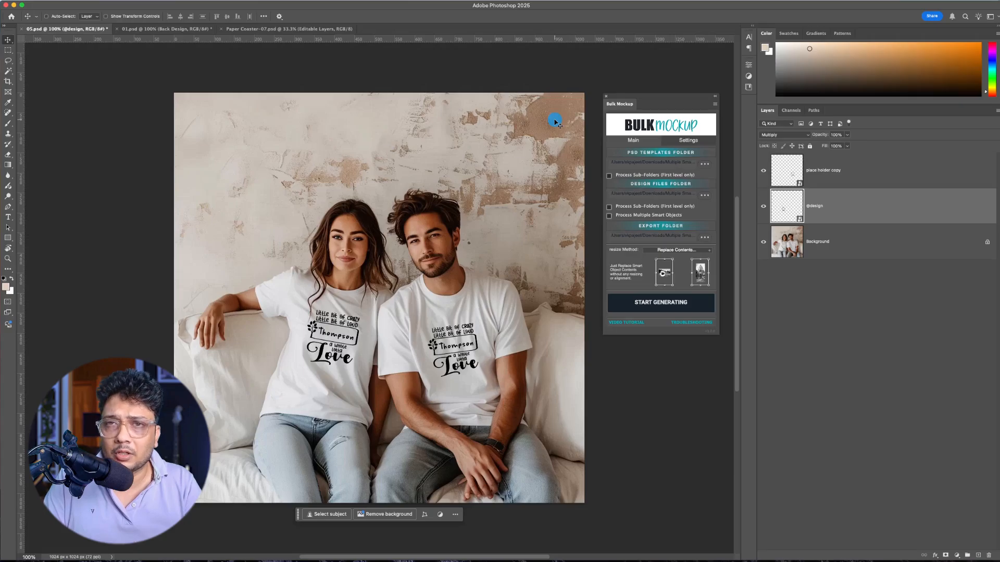
Step: Go through the smart object layers Your Design 1 to Your Design 4 in Paper Coaster-07.psd to see their matching coasters
{"action": "left_click", "coordinate": [643, 219]}
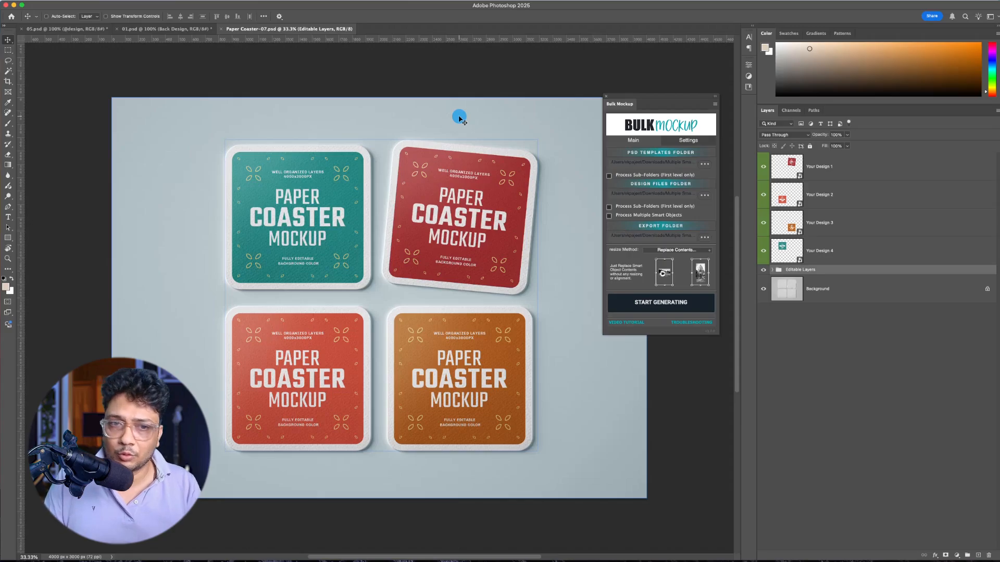
{"action": "left_click", "coordinate": [850, 167]}
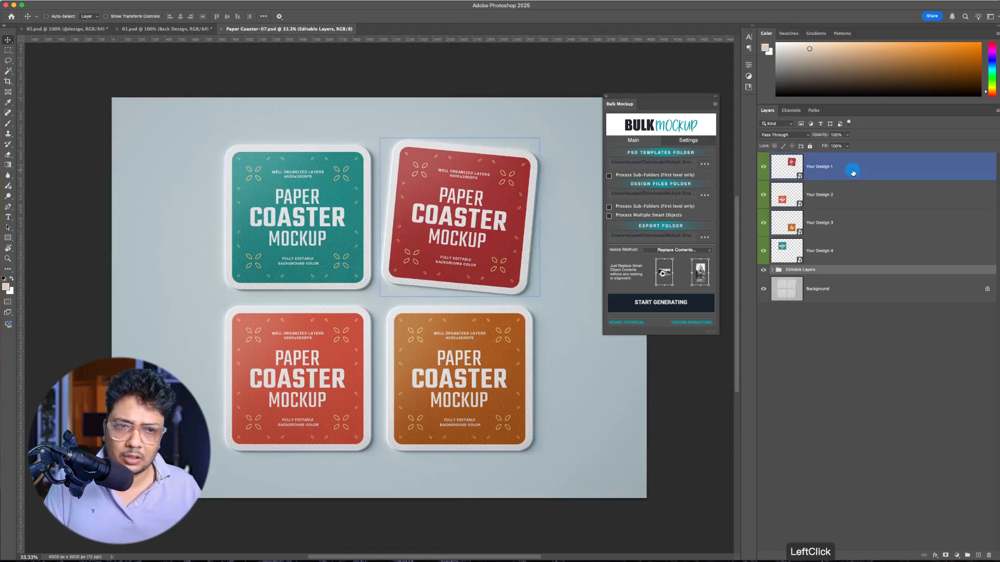
{"action": "left_click", "coordinate": [851, 195]}
{"action": "left_click", "coordinate": [854, 229]}
{"action": "left_click", "coordinate": [853, 252]}
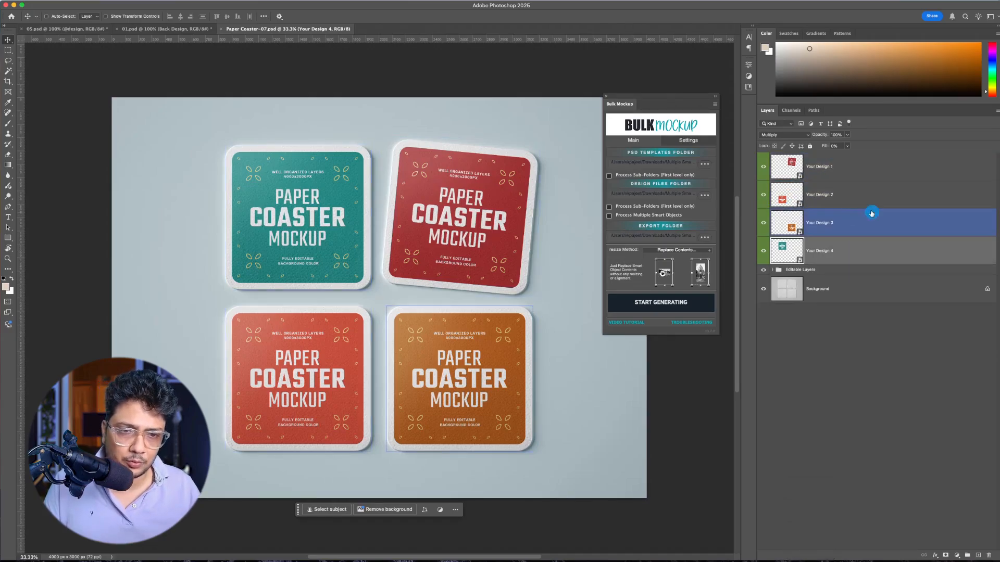
Step: Open the contents of the Your Design 2 smart object and add a Hue/Saturation adjustment layer with saturation -100
{"action": "left_click", "coordinate": [856, 197]}
{"action": "right_click", "coordinate": [865, 200]}
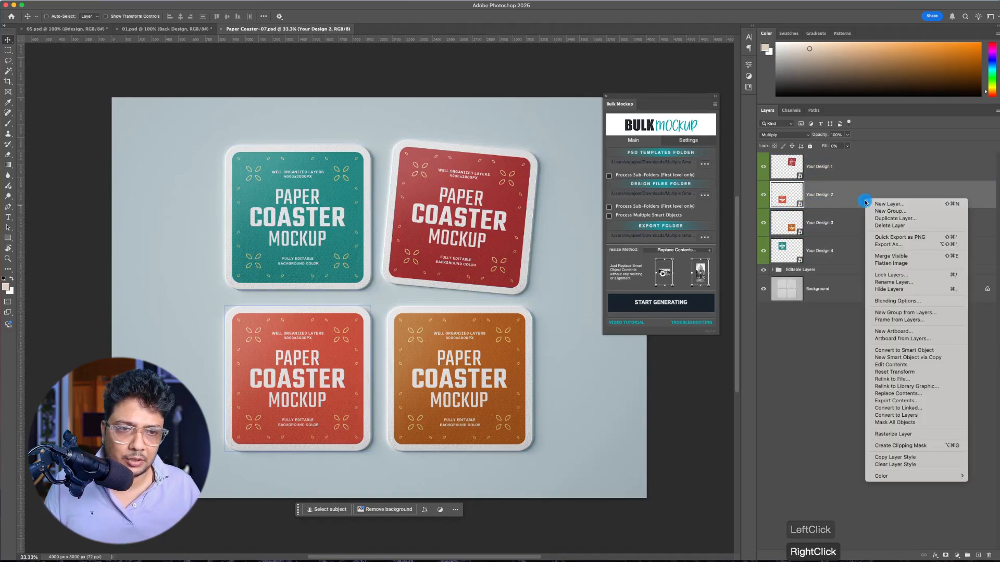
{"action": "left_click", "coordinate": [891, 365]}
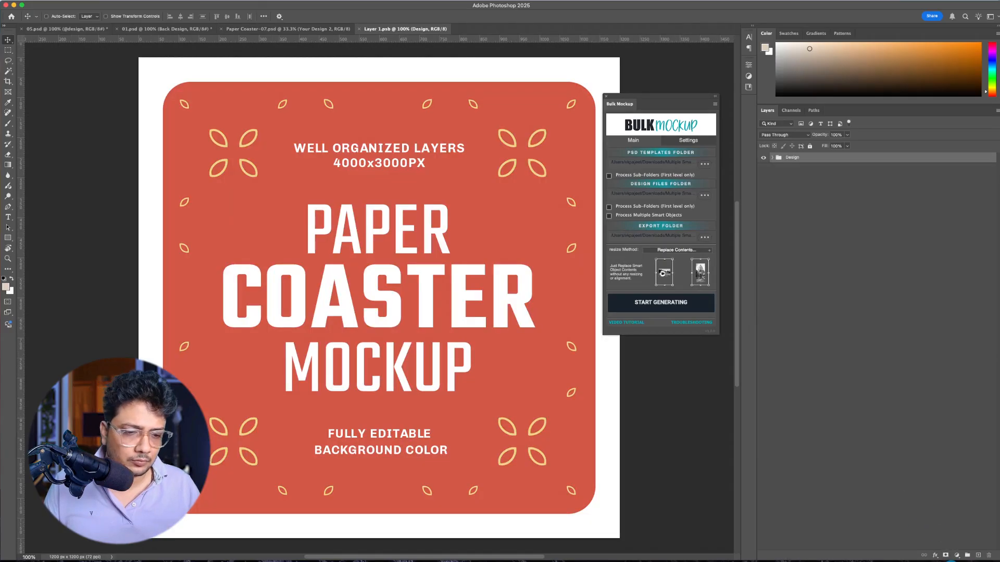
{"action": "left_click", "coordinate": [956, 556]}
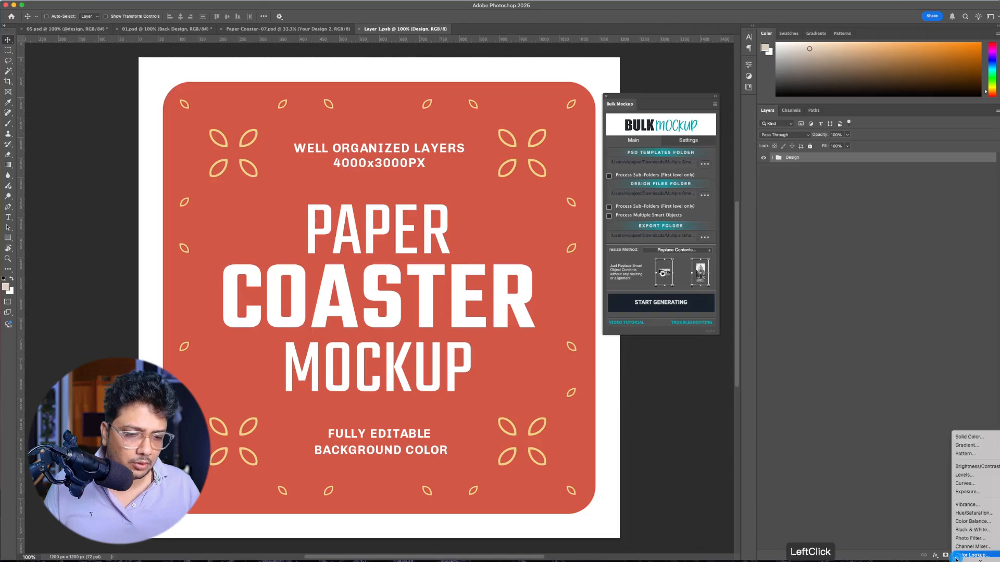
{"action": "left_click", "coordinate": [975, 509]}
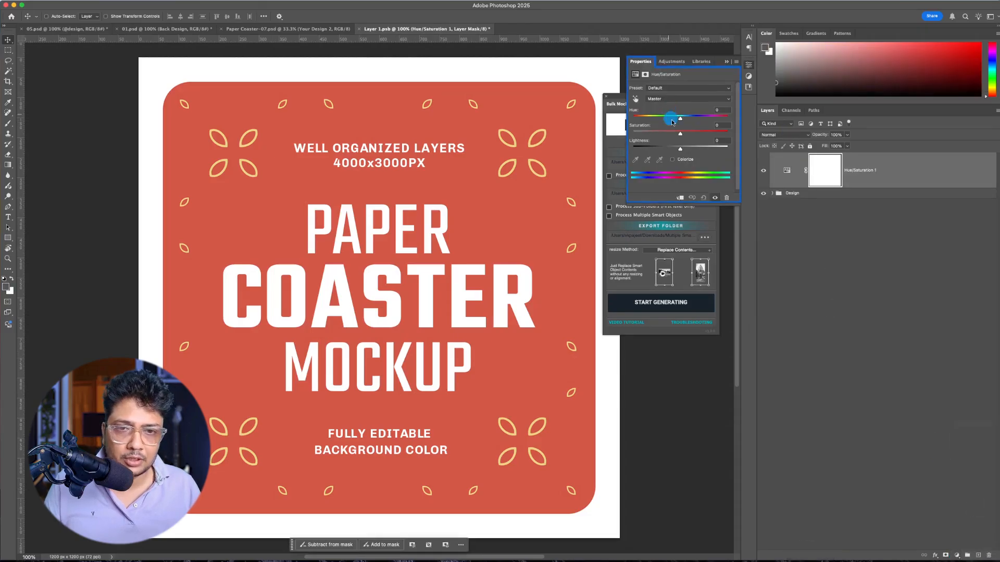
{"action": "left_click", "coordinate": [672, 134]}
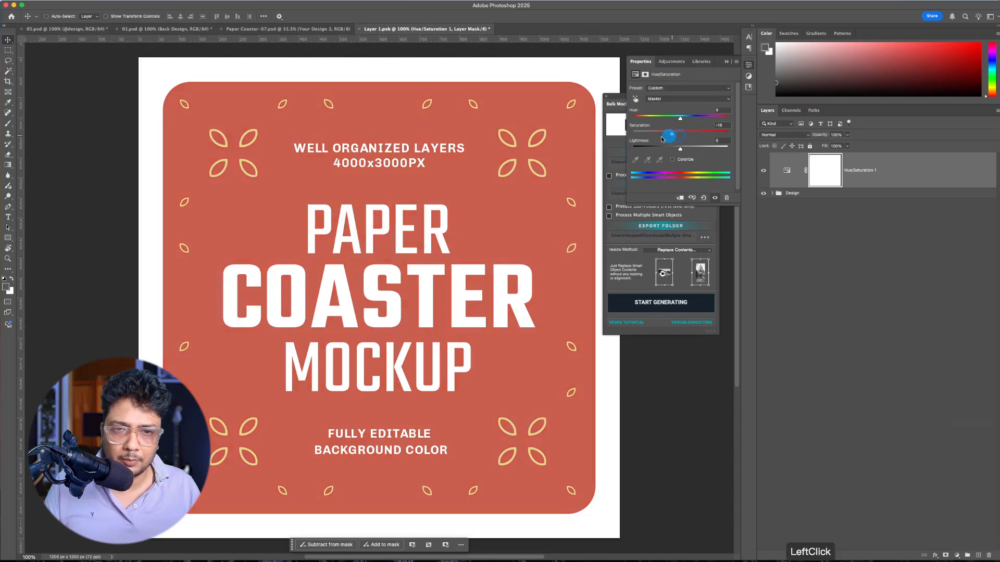
{"action": "left_click_drag", "start_coordinate": [662, 138], "coordinate": [627, 137]}
{"action": "left_click", "coordinate": [846, 337]}
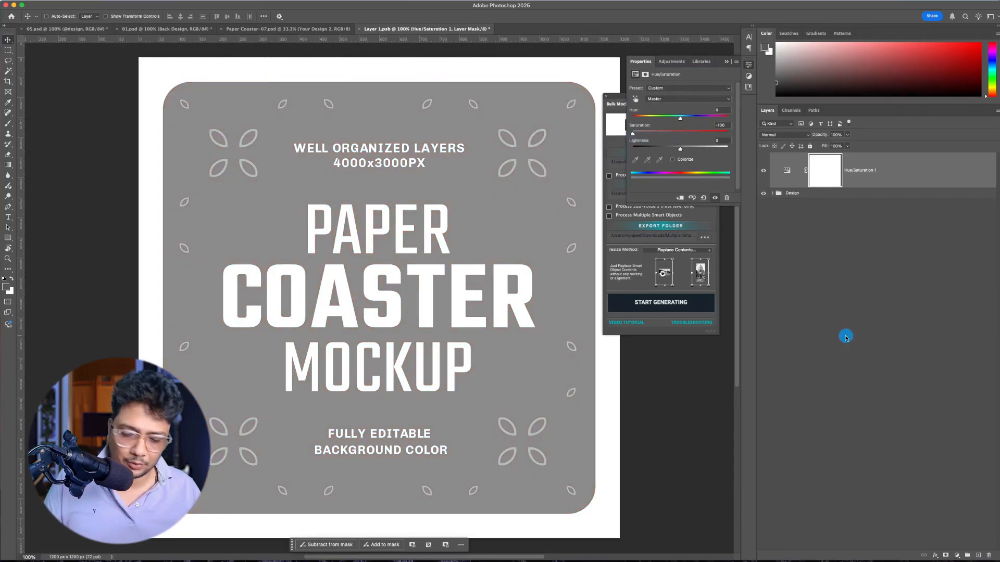
Step: Save and close the edited coaster smart object document, and collapse the layer properties
{"action": "key", "text": "super+s"}
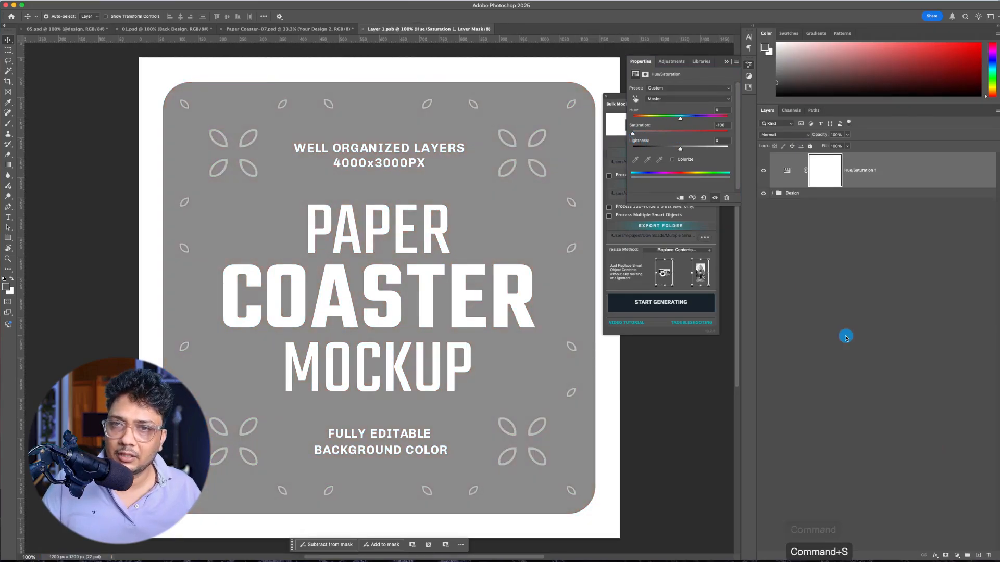
{"action": "key", "text": "super+w"}
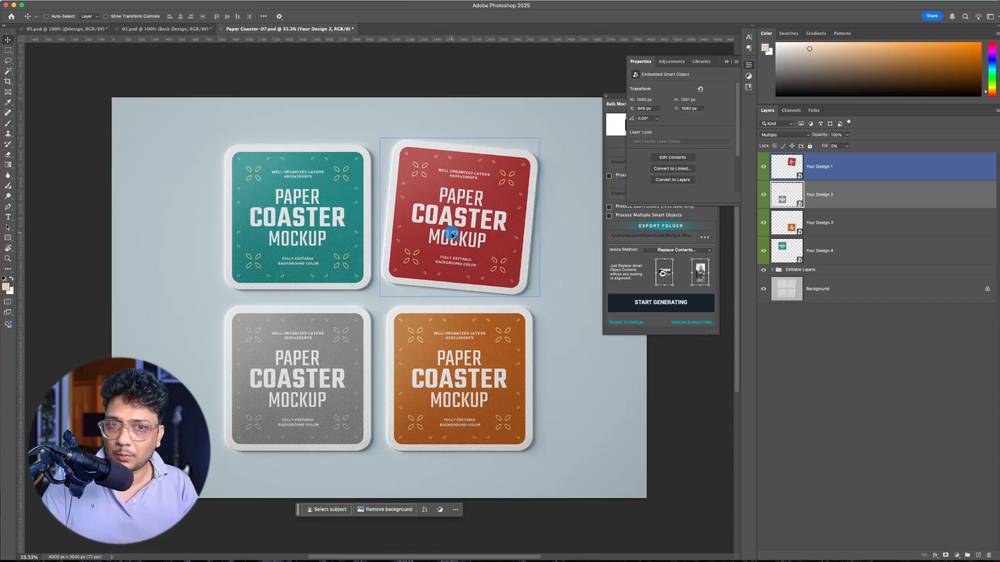
{"action": "left_click", "coordinate": [749, 67]}
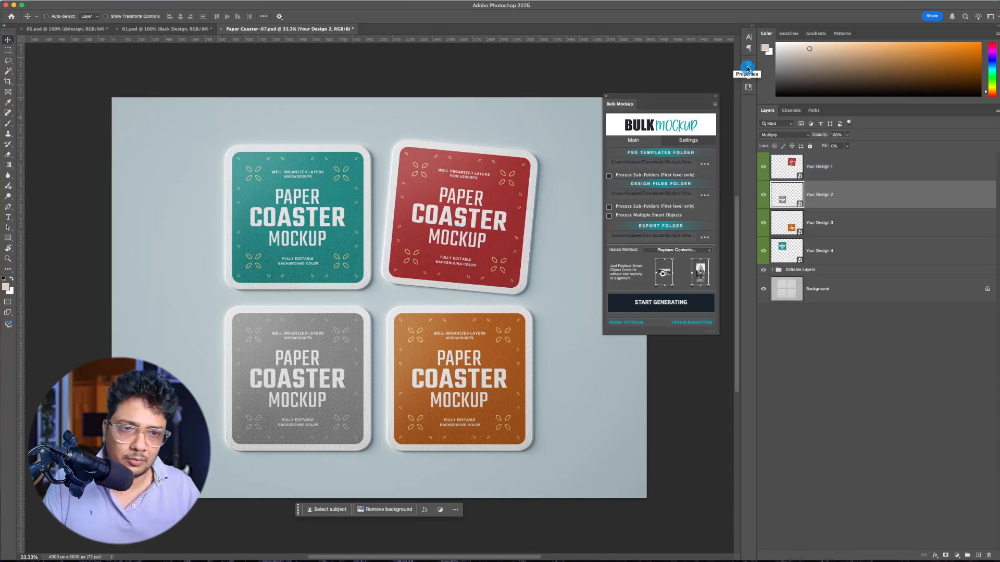
Step: Hide the Your Design 1, Your Design 3 and Your Design 4 layers above the Editable Layers group
{"action": "left_click", "coordinate": [763, 223]}
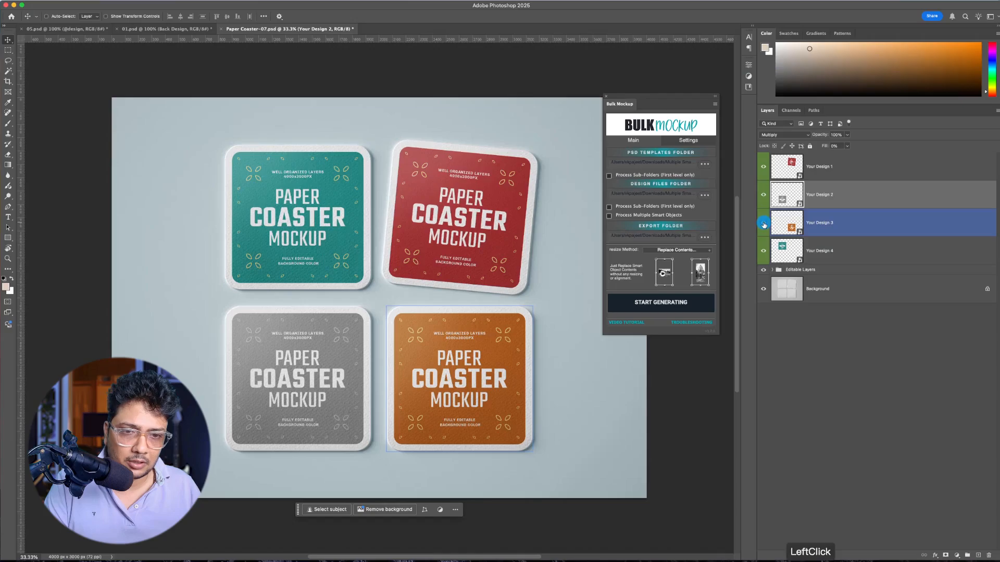
{"action": "left_click", "coordinate": [764, 251]}
{"action": "left_click", "coordinate": [764, 167]}
{"action": "left_click", "coordinate": [776, 280]}
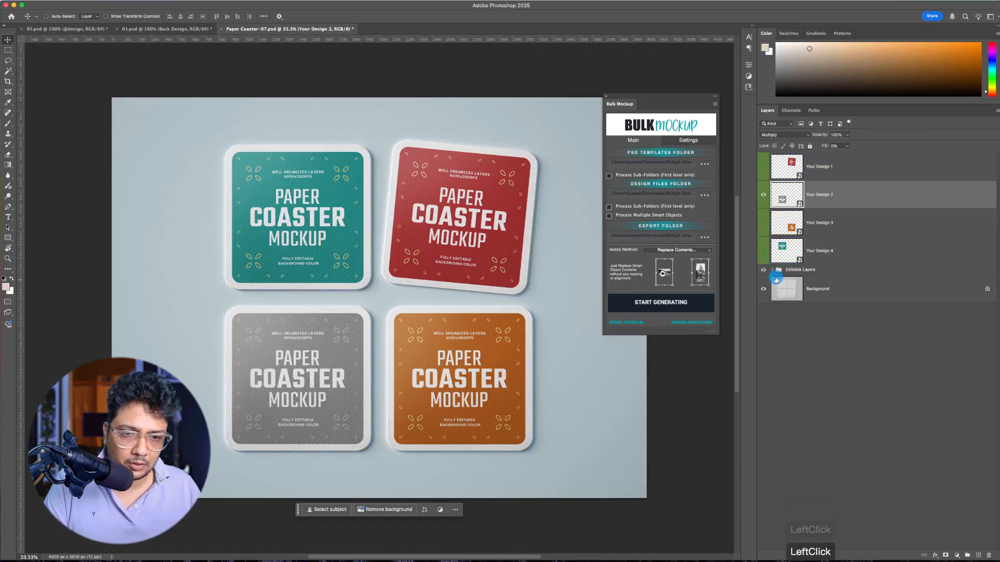
Step: Expand the Editable Layers and Design Smart Objects groups and hide the four Your Design layers inside
{"action": "left_click", "coordinate": [774, 270]}
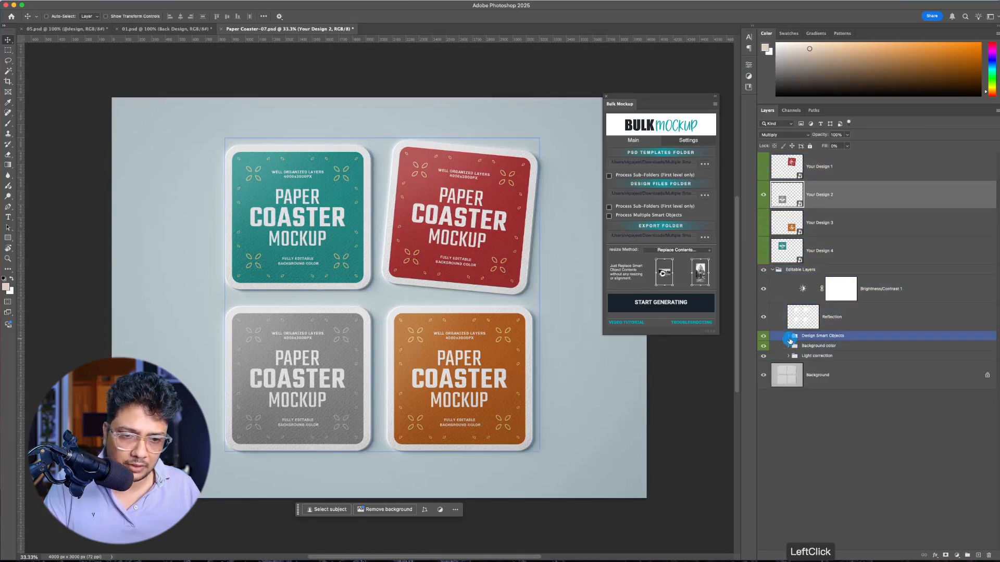
{"action": "left_click", "coordinate": [789, 336]}
{"action": "left_click", "coordinate": [764, 355]}
{"action": "left_click", "coordinate": [763, 383]}
{"action": "left_click", "coordinate": [763, 411]}
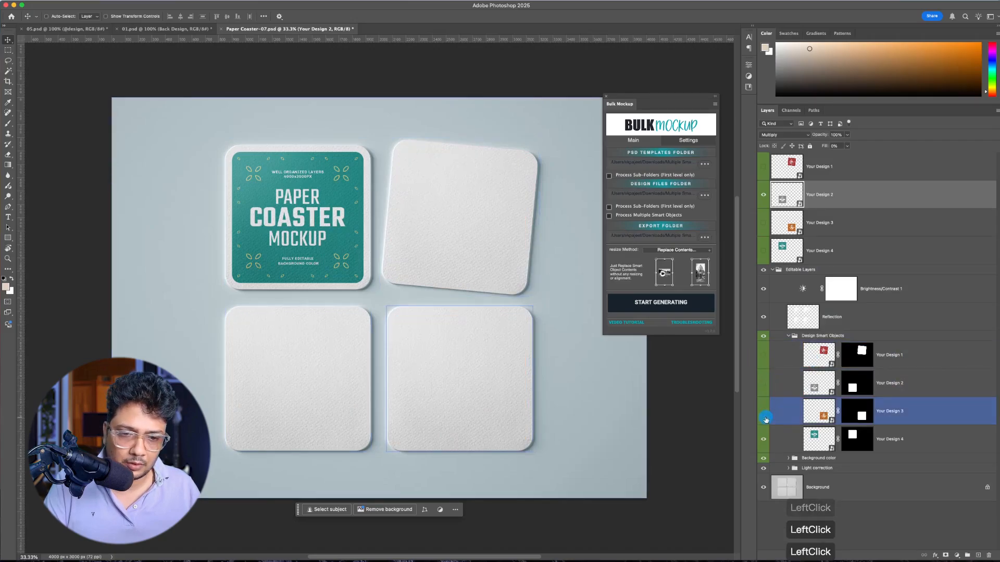
{"action": "left_click", "coordinate": [764, 439]}
Step: Show Your Design 3, Your Design 2 and Your Design 1 again inside the Design Smart Objects group
{"action": "left_click", "coordinate": [764, 411]}
{"action": "left_click", "coordinate": [764, 383]}
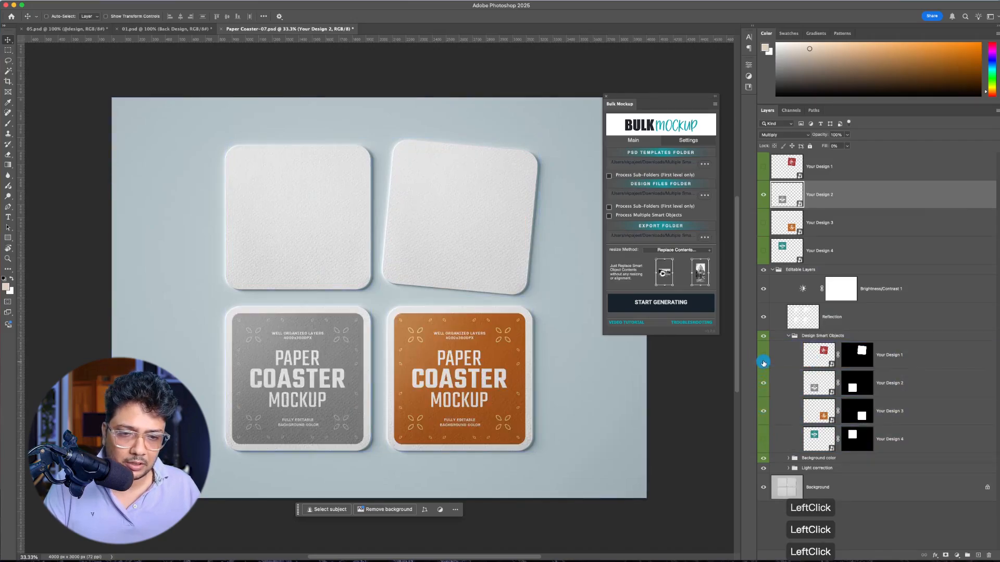
{"action": "left_click", "coordinate": [763, 360]}
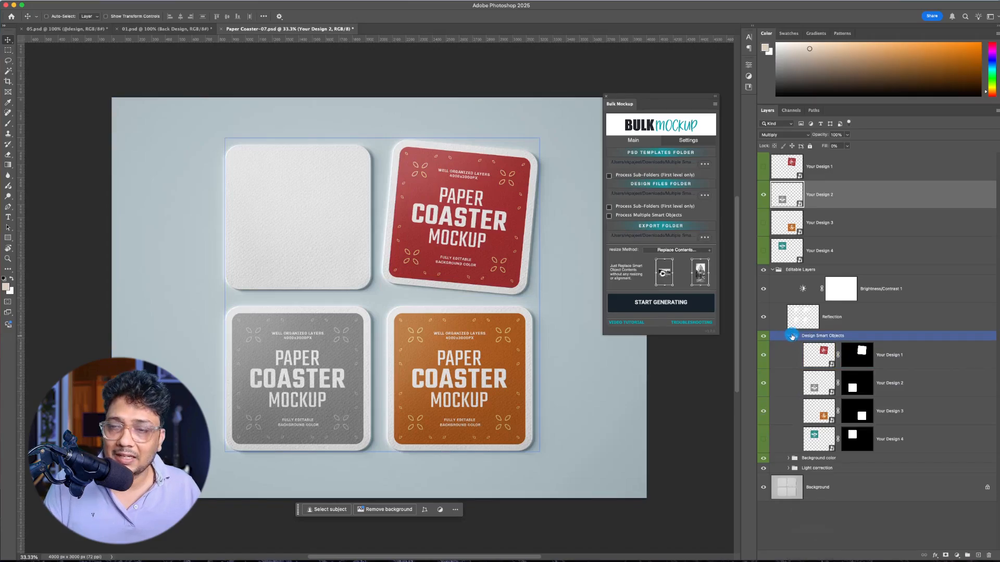
Step: Hide the Your Design 2 layer above Editable Layers and select its counterpart inside the Design Smart Objects group
{"action": "left_click", "coordinate": [763, 197]}
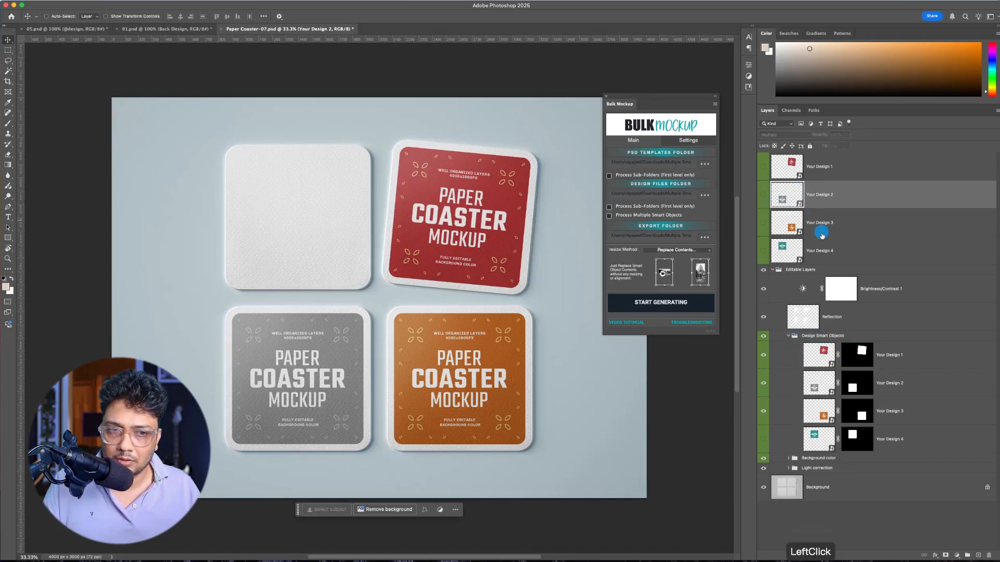
{"action": "left_click", "coordinate": [848, 384]}
{"action": "left_click", "coordinate": [763, 384]}
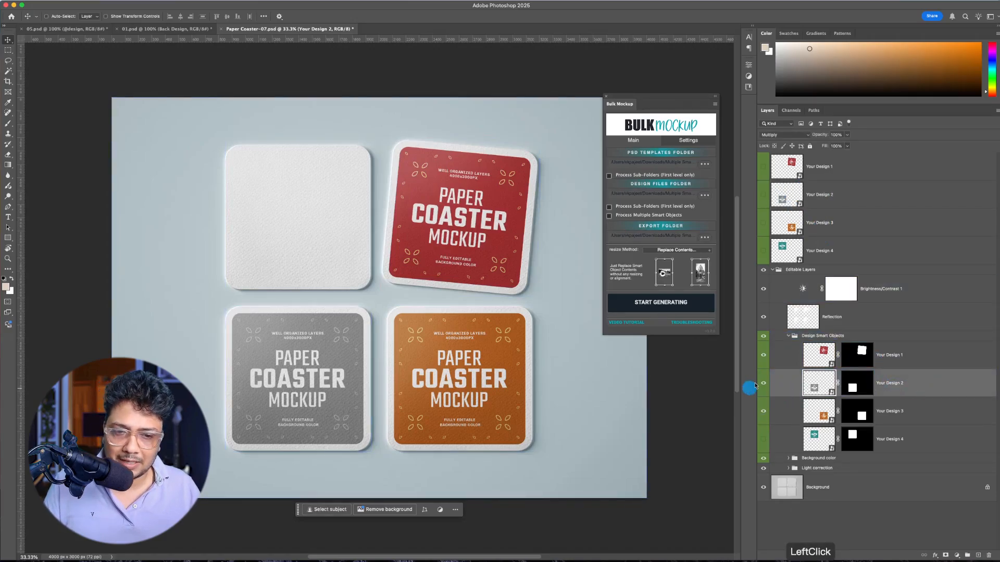
Step: Duplicate the Your Design 2 layer inside the Design Smart Objects group, keeping it as a linked smart object copy
{"action": "left_click", "coordinate": [764, 384]}
{"action": "left_click", "coordinate": [764, 384]}
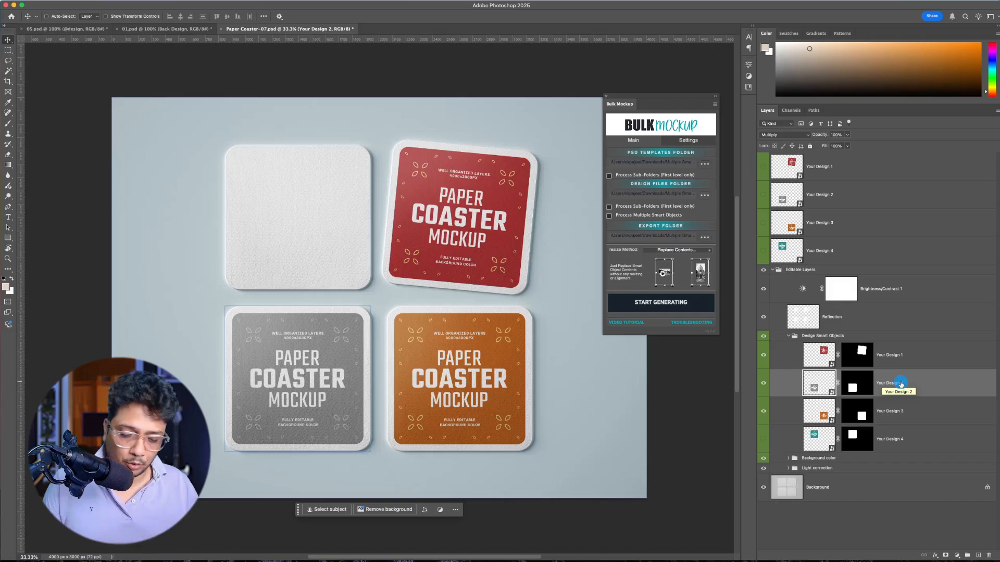
{"action": "key", "text": "ctrl+j"}
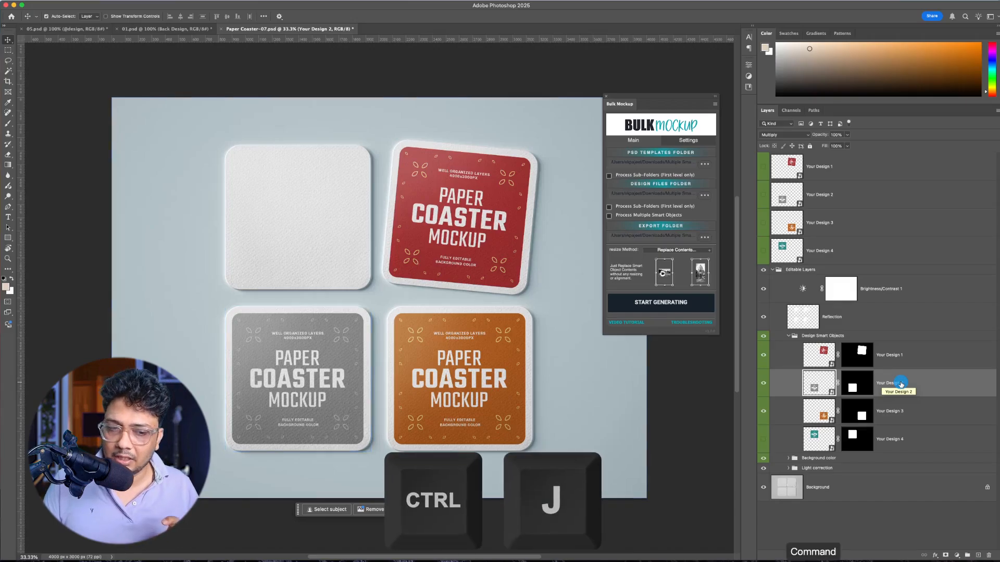
{"action": "key", "text": "super+j"}
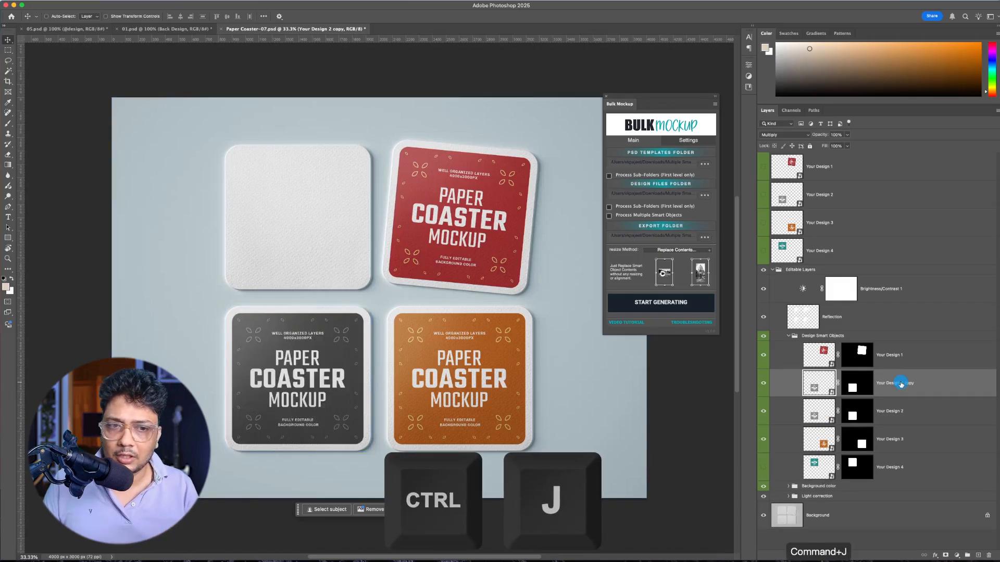
{"action": "right_click", "coordinate": [901, 385]}
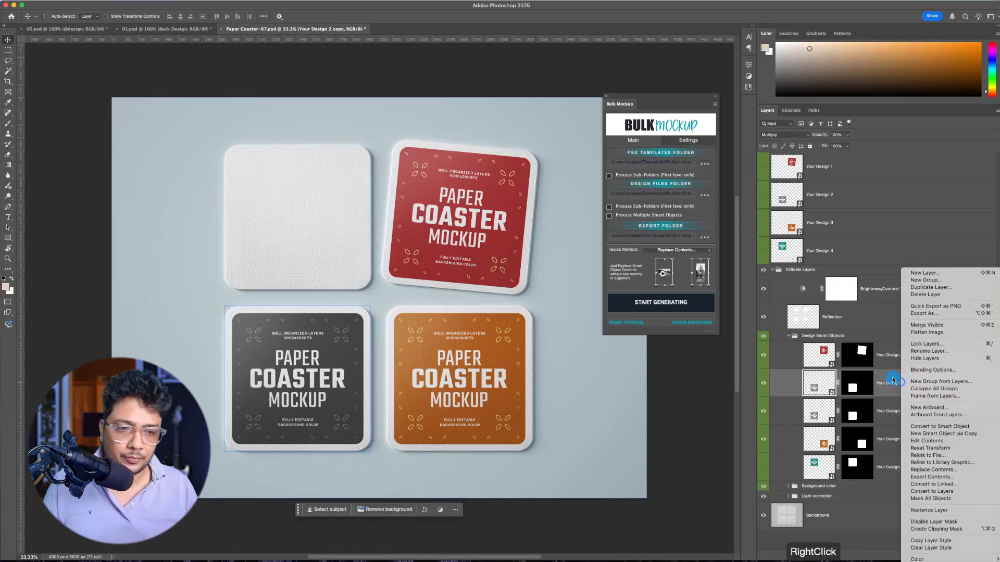
{"action": "left_click", "coordinate": [877, 419]}
{"action": "left_click", "coordinate": [912, 386]}
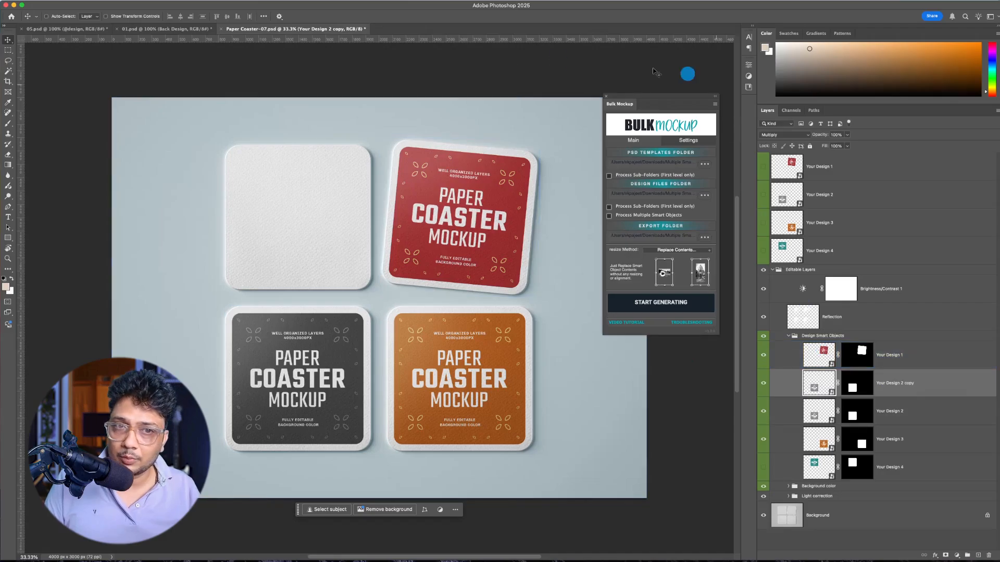
Step: Move Your Design 2 copy onto the blank upper-left coaster and delete its layer mask
{"action": "left_click", "coordinate": [272, 342]}
{"action": "left_click_drag", "start_coordinate": [272, 342], "coordinate": [280, 229]}
{"action": "right_click", "coordinate": [862, 388]}
{"action": "left_click", "coordinate": [887, 405]}
Step: Free-transform Your Design 2 copy to align it precisely with the upper-left coaster
{"action": "key", "text": "super+t"}
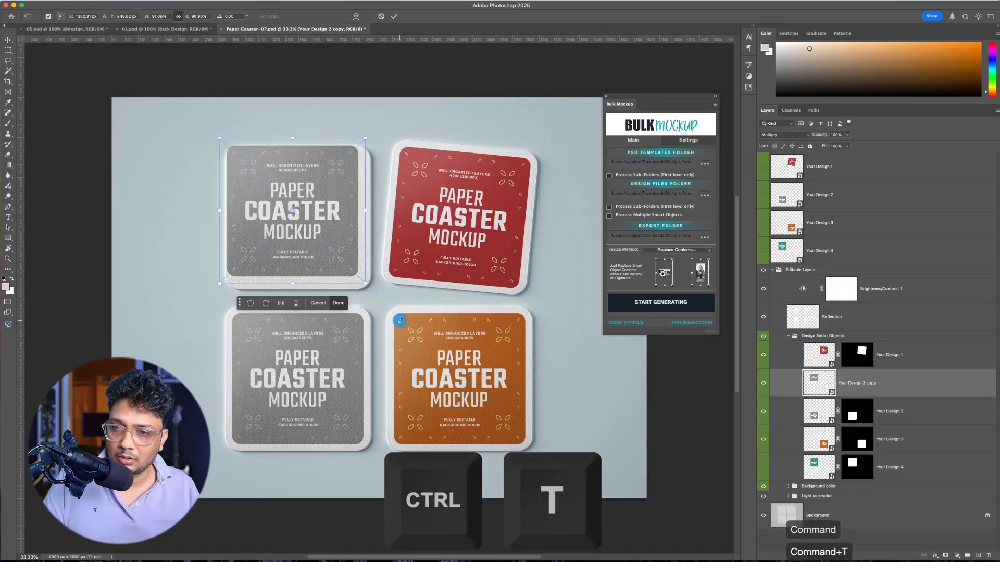
{"action": "left_click_drag", "start_coordinate": [305, 232], "coordinate": [311, 239]}
{"action": "key", "text": "Up"}
{"action": "key", "text": "Up"}
{"action": "key", "text": "Up"}
{"action": "key", "text": "Return"}
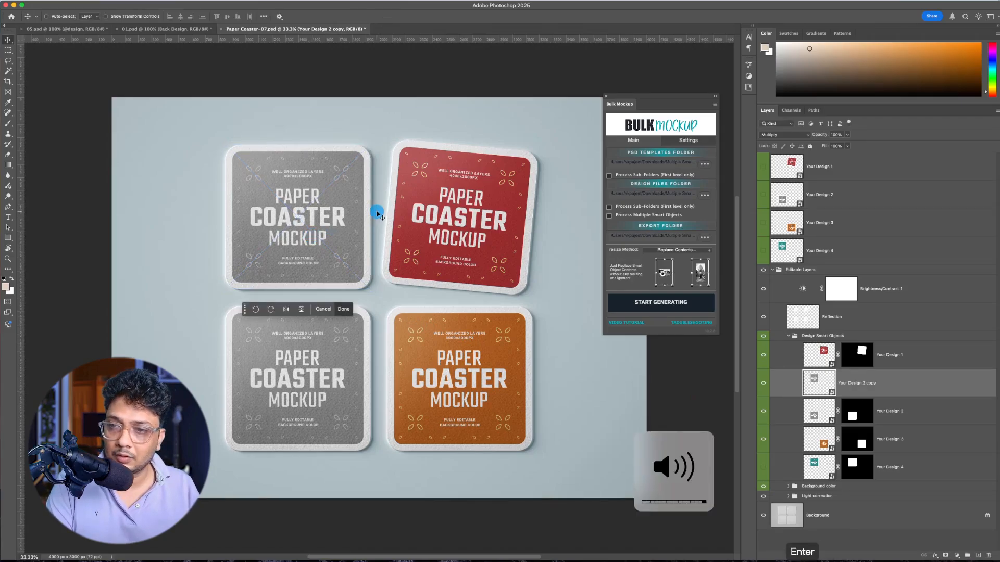
Step: Delete the Your Design 1, Your Design 3 and Your Design 4 layers from the Design Smart Objects group
{"action": "left_click", "coordinate": [925, 363]}
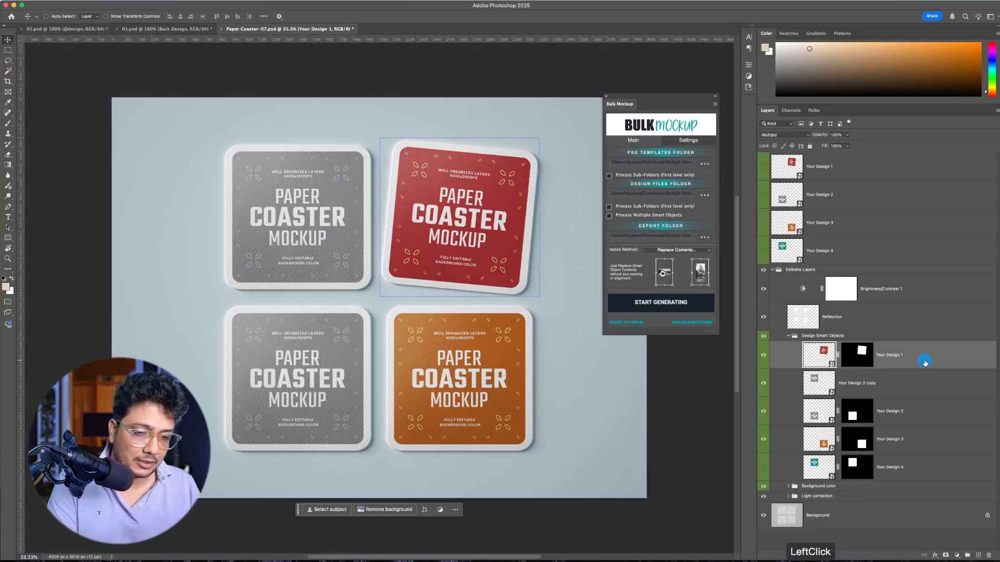
{"action": "key", "text": "BackSpace"}
{"action": "left_click", "coordinate": [906, 413]}
{"action": "key", "text": "BackSpace"}
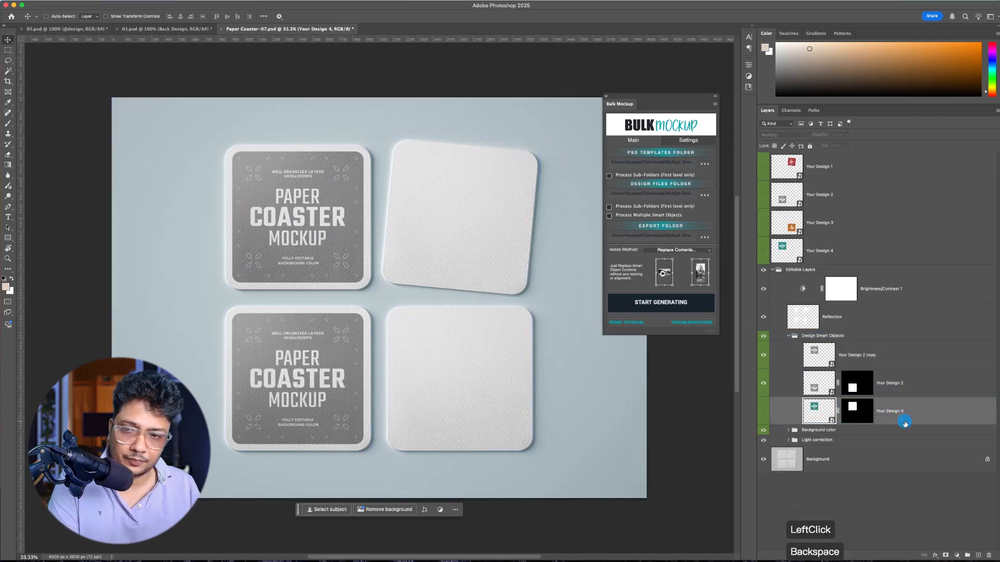
{"action": "key", "text": "BackSpace"}
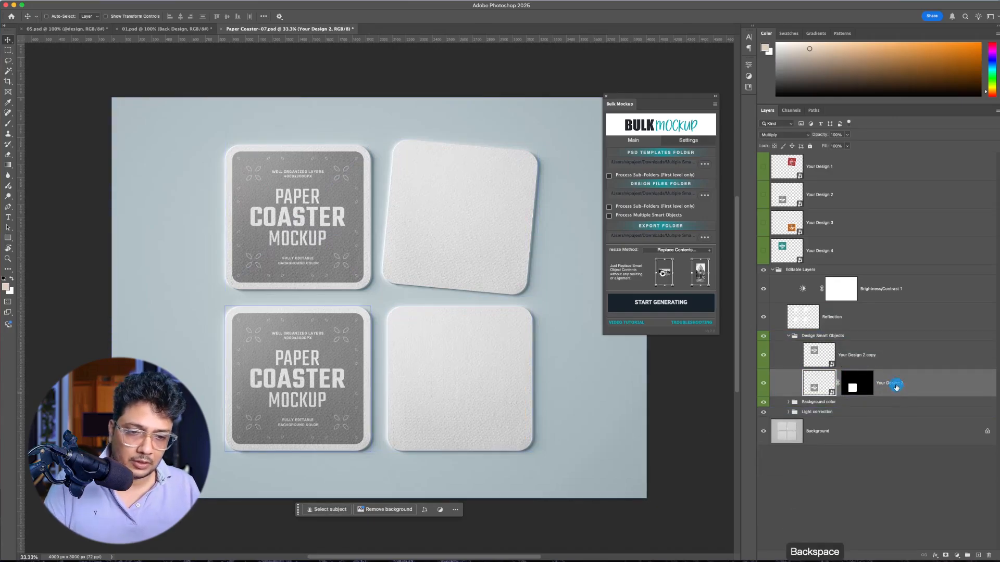
Step: Duplicate Your Design 2 copy and move the duplicate onto the blank tilted coaster in the mockup's upper right
{"action": "left_click", "coordinate": [870, 358]}
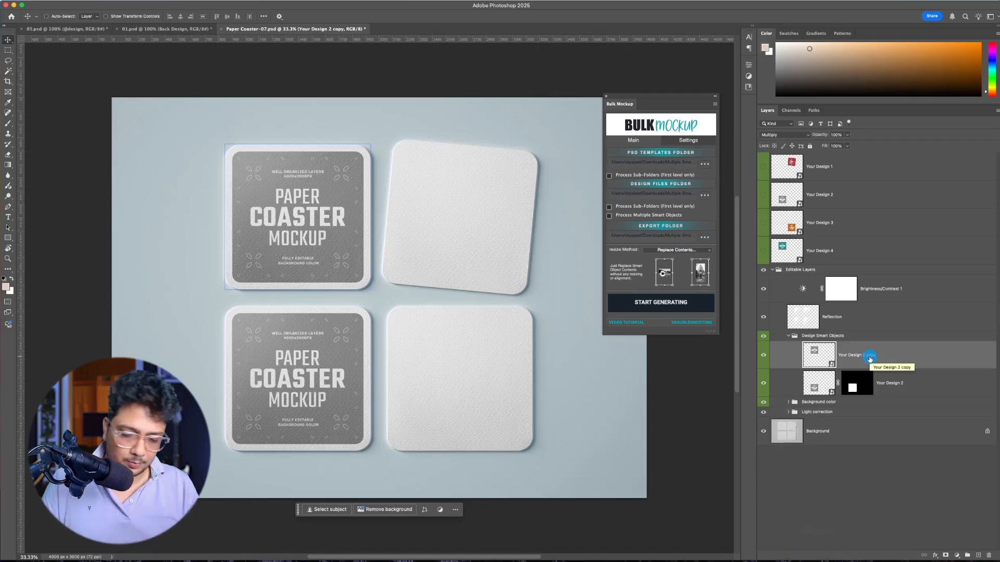
{"action": "key", "text": "ctrl+j"}
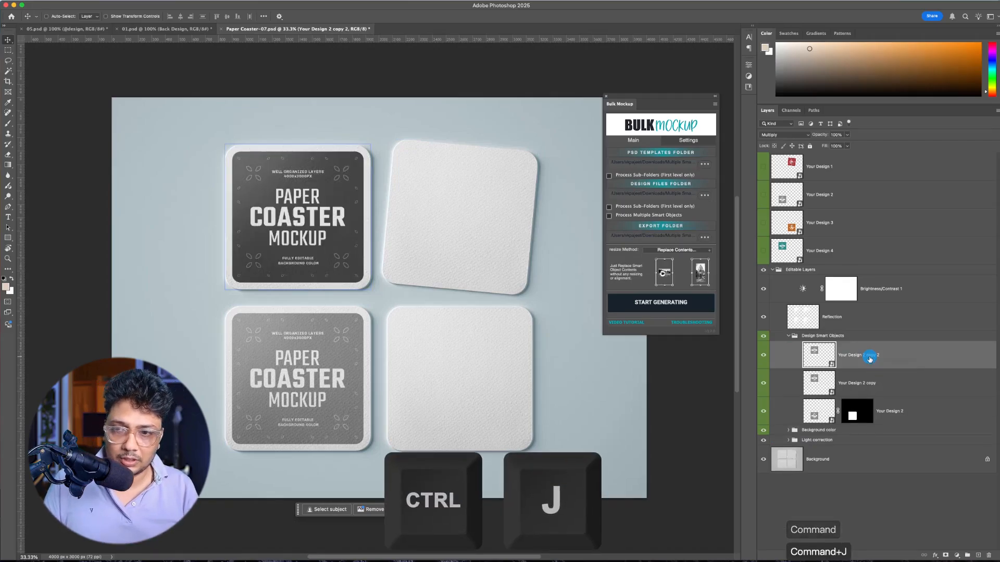
{"action": "left_click", "coordinate": [408, 242], "text": "ctrl"}
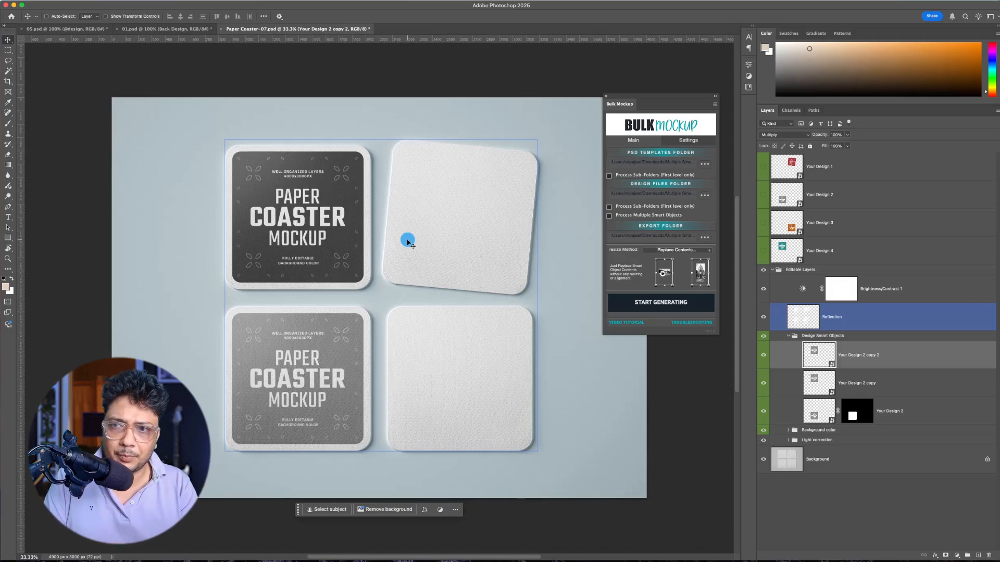
{"action": "left_click_drag", "start_coordinate": [284, 222], "coordinate": [493, 233]}
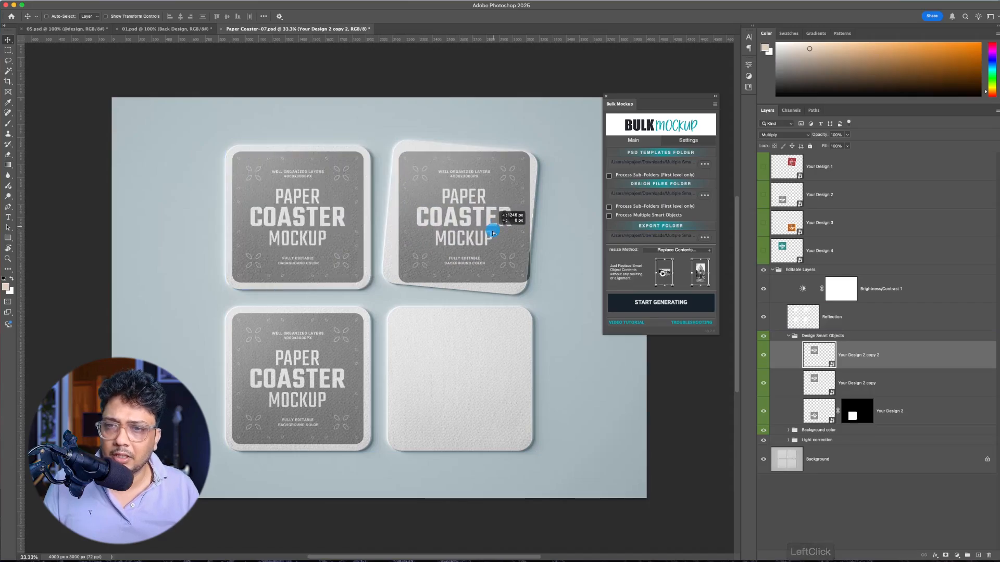
Step: Rotate Your Design 2 copy 2 by about 5.7° and nudge it to fit the tilted coaster
{"action": "key", "text": "super+t"}
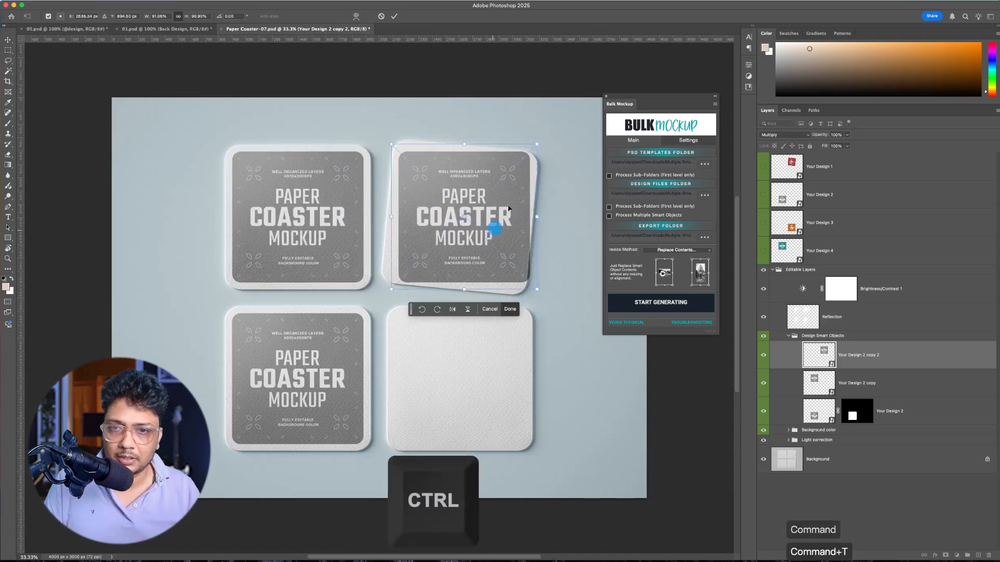
{"action": "left_click_drag", "start_coordinate": [558, 130], "coordinate": [565, 147]}
{"action": "left_click_drag", "start_coordinate": [512, 219], "coordinate": [508, 218]}
{"action": "key", "text": "Left"}
{"action": "key", "text": "Left"}
{"action": "key", "text": "Left"}
{"action": "key", "text": "Down"}
{"action": "key", "text": "Down"}
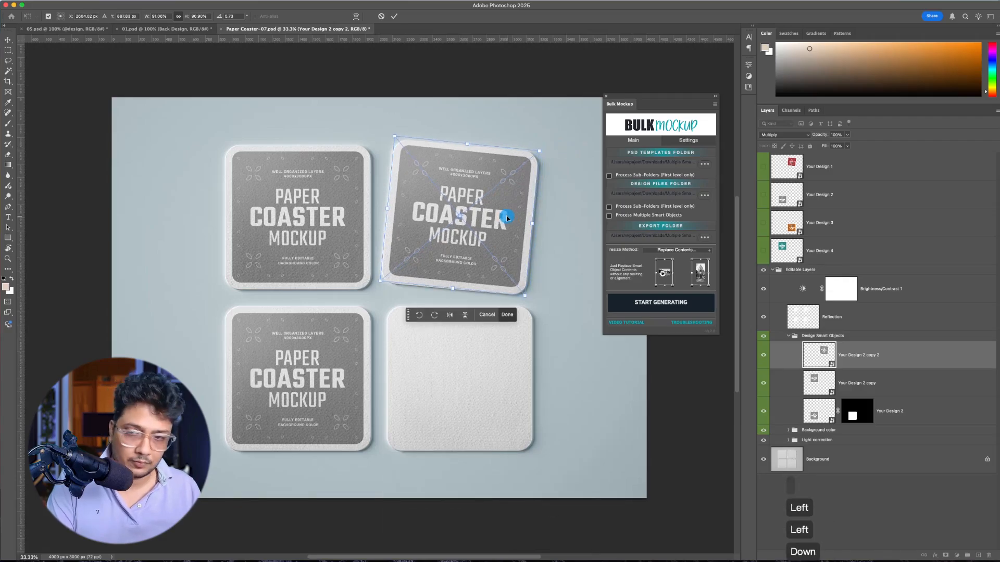
{"action": "key", "text": "Return"}
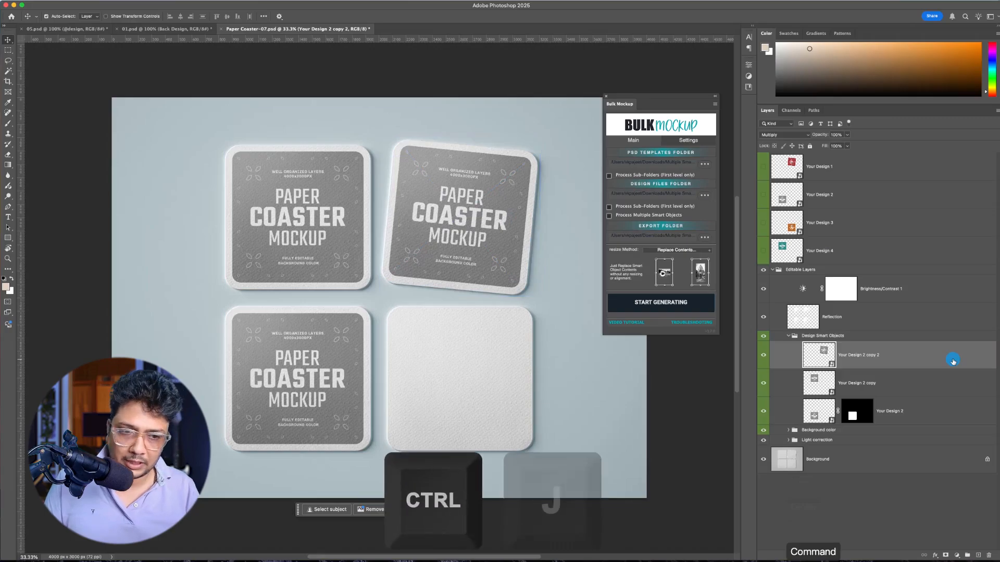
Step: Duplicate the tilted design onto the blank lower-right coaster and straighten and nudge it to fit
{"action": "key", "text": "super+j"}
{"action": "left_click_drag", "start_coordinate": [478, 212], "coordinate": [480, 364]}
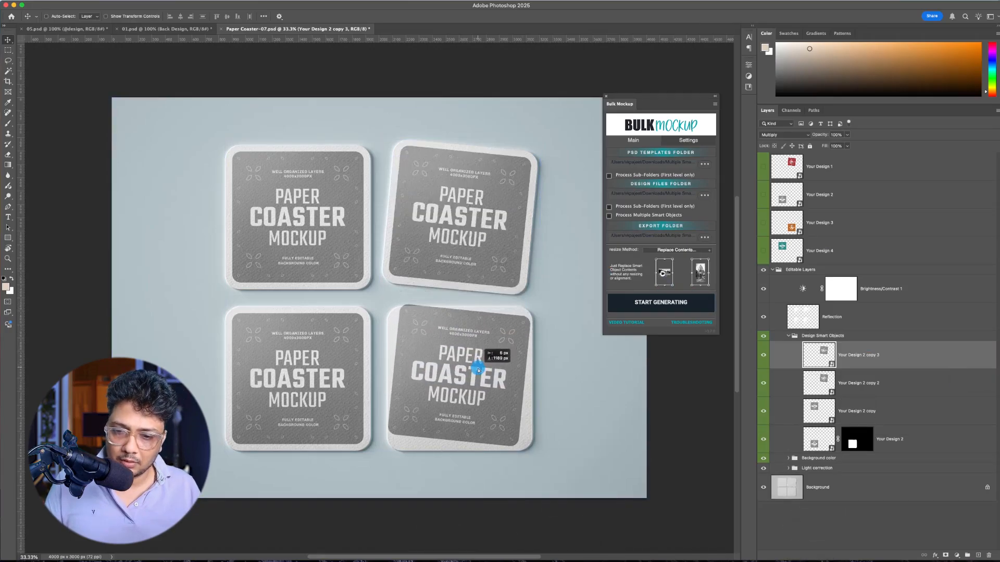
{"action": "key", "text": "super+t"}
{"action": "left_click_drag", "start_coordinate": [581, 305], "coordinate": [550, 297]}
{"action": "key", "text": "Down"}
{"action": "key", "text": "Down"}
{"action": "key", "text": "Down"}
{"action": "key", "text": "Down"}
{"action": "key", "text": "Down"}
{"action": "key", "text": "Down"}
{"action": "key", "text": "Right"}
{"action": "key", "text": "Right"}
{"action": "key", "text": "Down"}
{"action": "key", "text": "Return"}
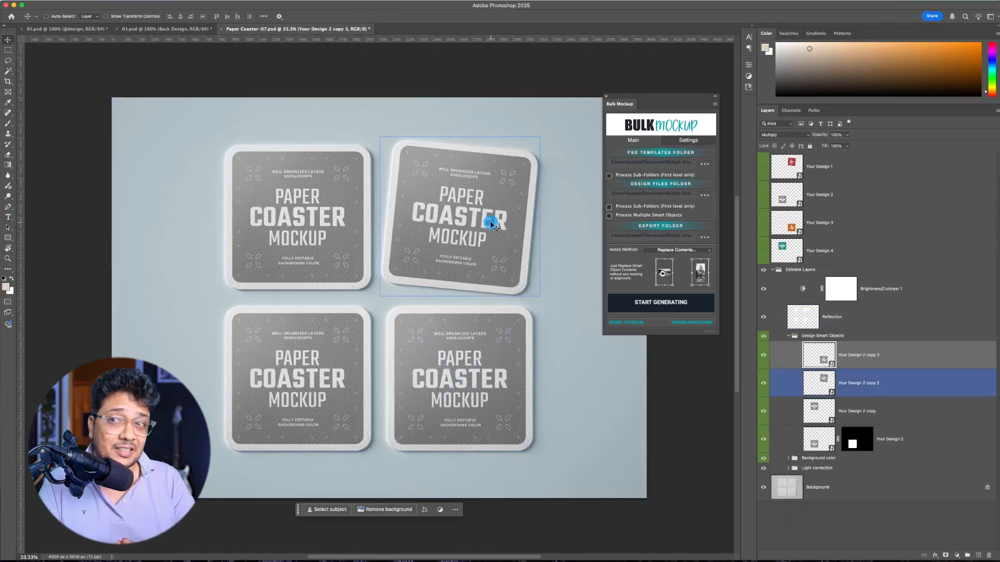
Step: Open the smart object contents of the Your Design 2 copy 2 layer for editing
{"action": "left_click", "coordinate": [880, 406]}
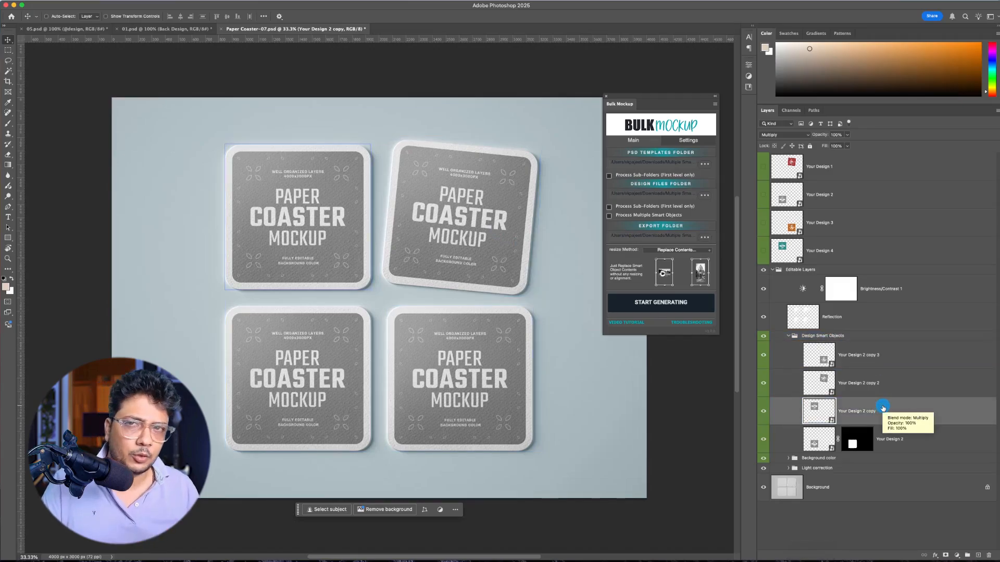
{"action": "left_click", "coordinate": [885, 385]}
{"action": "right_click", "coordinate": [879, 382]}
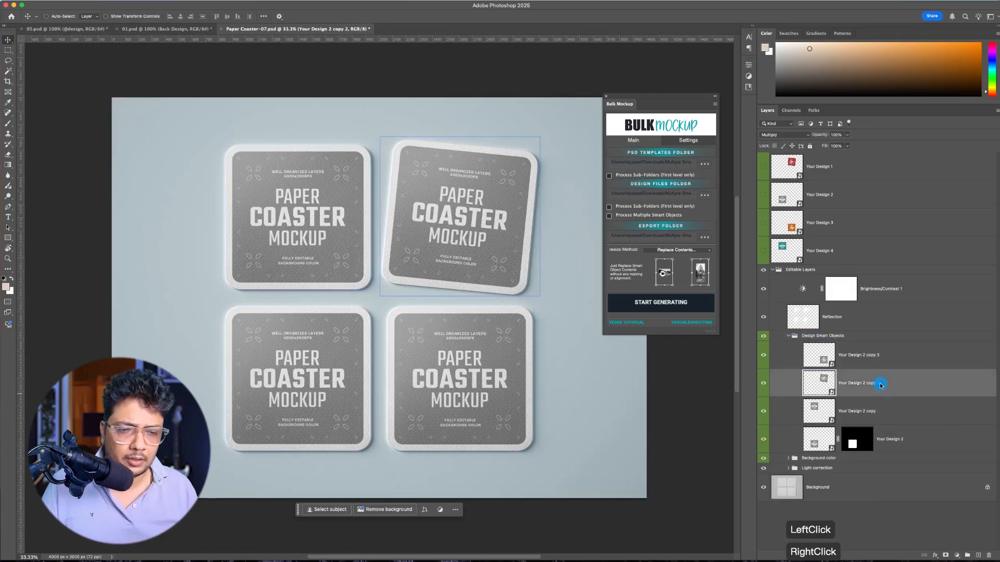
{"action": "left_click", "coordinate": [919, 449]}
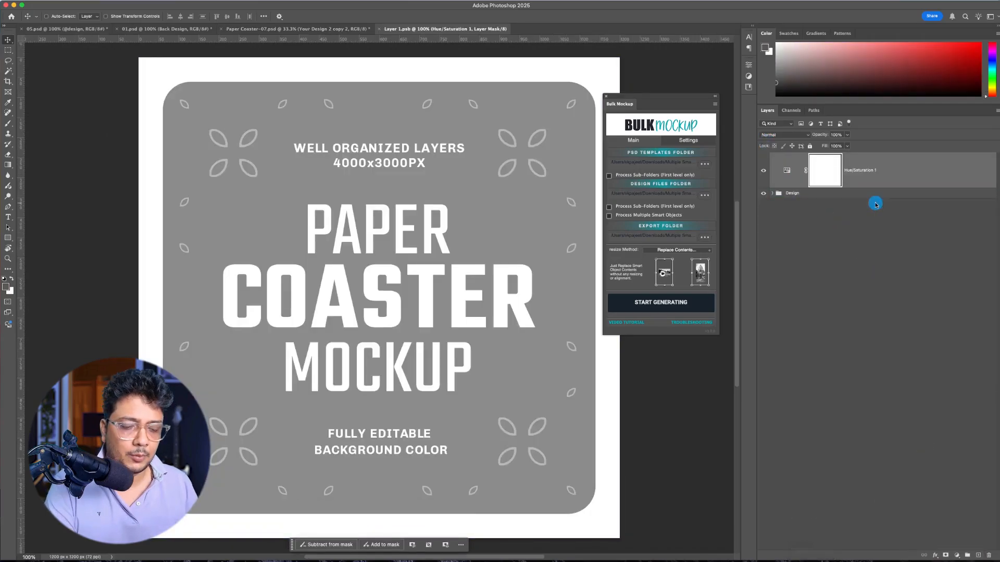
Step: Delete the Hue/Saturation 1 adjustment layer from the smart object's contents, and save and close the file
{"action": "key", "text": "BackSpace"}
{"action": "key", "text": "BackSpace"}
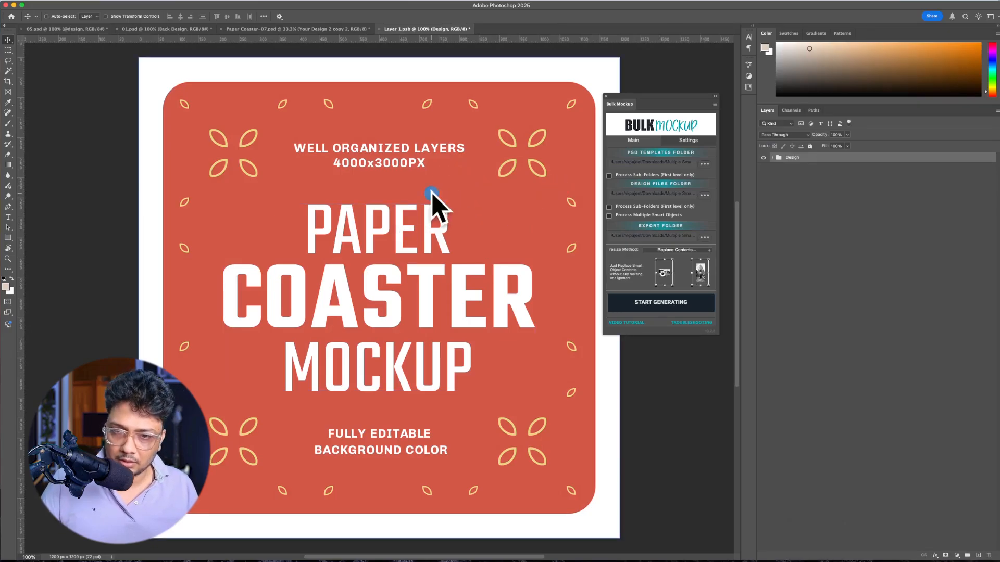
{"action": "key", "text": "super+s"}
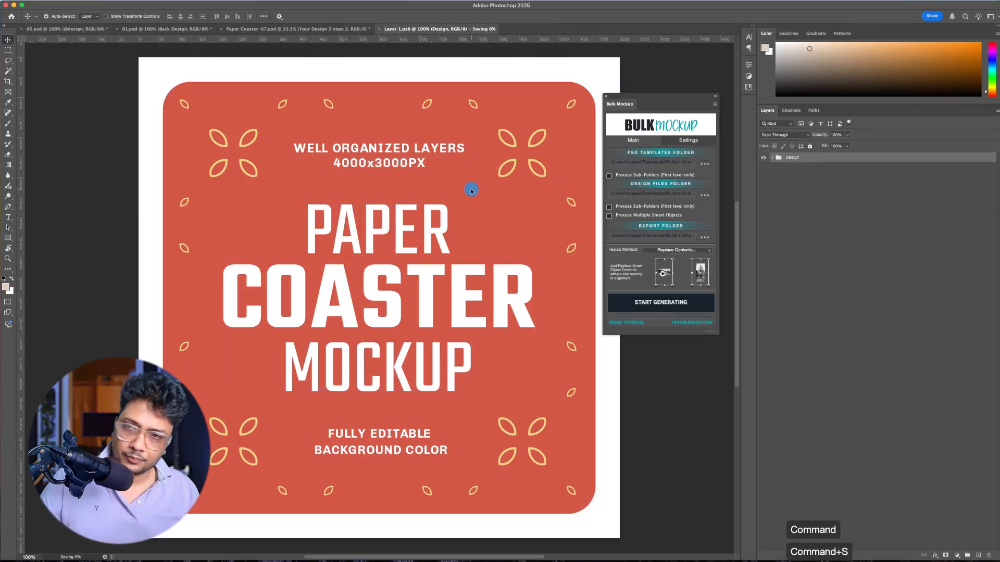
{"action": "key", "text": "super+w"}
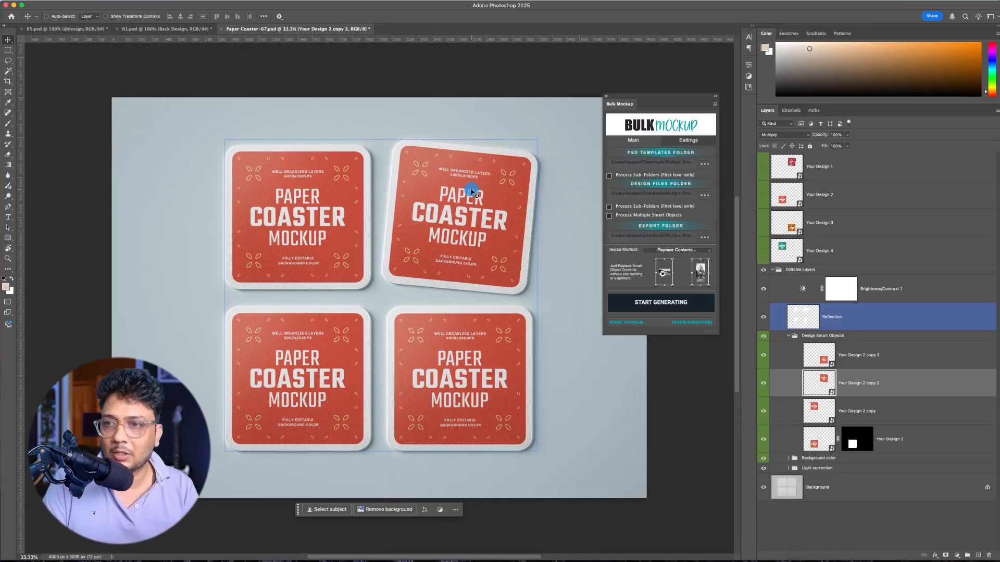
Step: Delete the four hidden Your Design layers above the Editable Layers group
{"action": "left_click", "coordinate": [888, 253]}
{"action": "left_click", "coordinate": [851, 170], "text": "shift"}
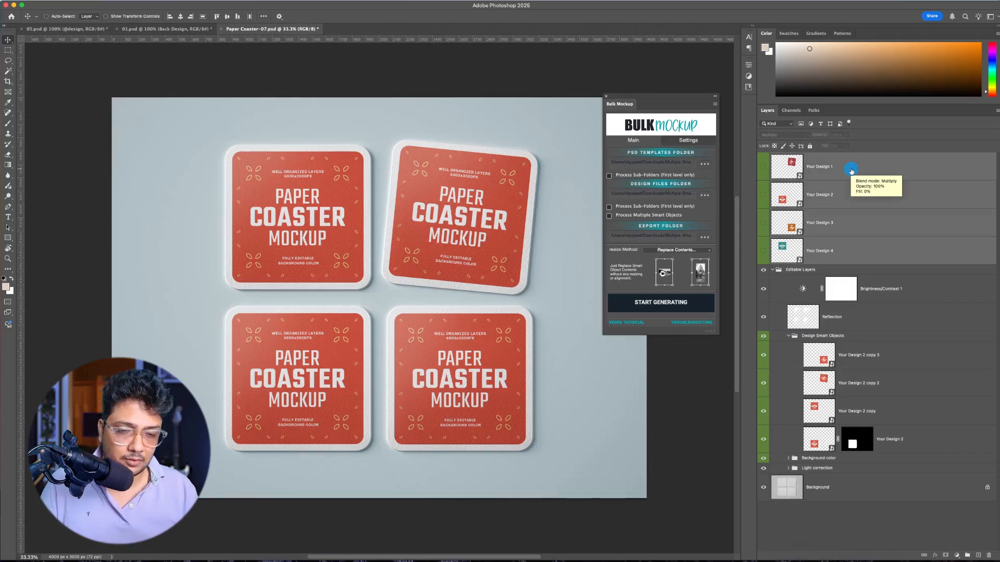
{"action": "key", "text": "BackSpace"}
Step: Select the four linked coaster layers in the Design Smart Objects group one after another to review them
{"action": "left_click", "coordinate": [897, 244]}
{"action": "left_click", "coordinate": [911, 278]}
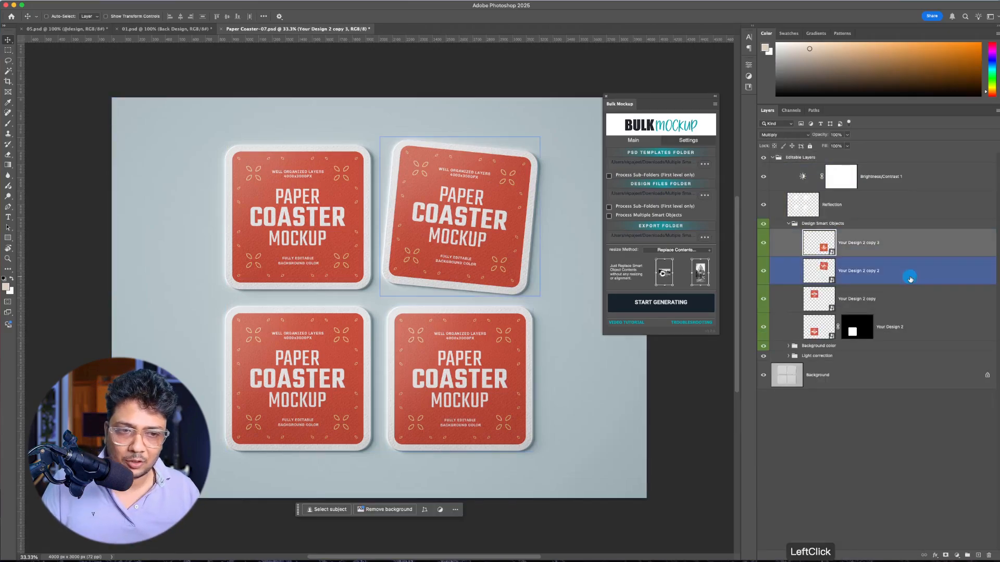
{"action": "left_click", "coordinate": [913, 299]}
{"action": "left_click", "coordinate": [914, 327]}
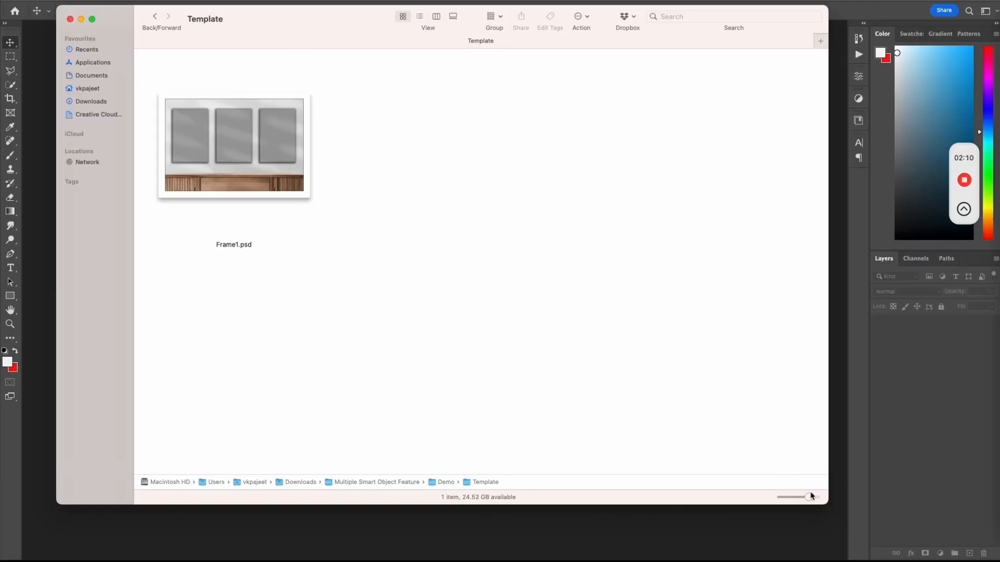
Step: In Finder, enlarge the Frame1.psd preview in the Template folder, and open the Artwork folder to view its images
{"action": "left_click_drag", "start_coordinate": [811, 495], "coordinate": [819, 495]}
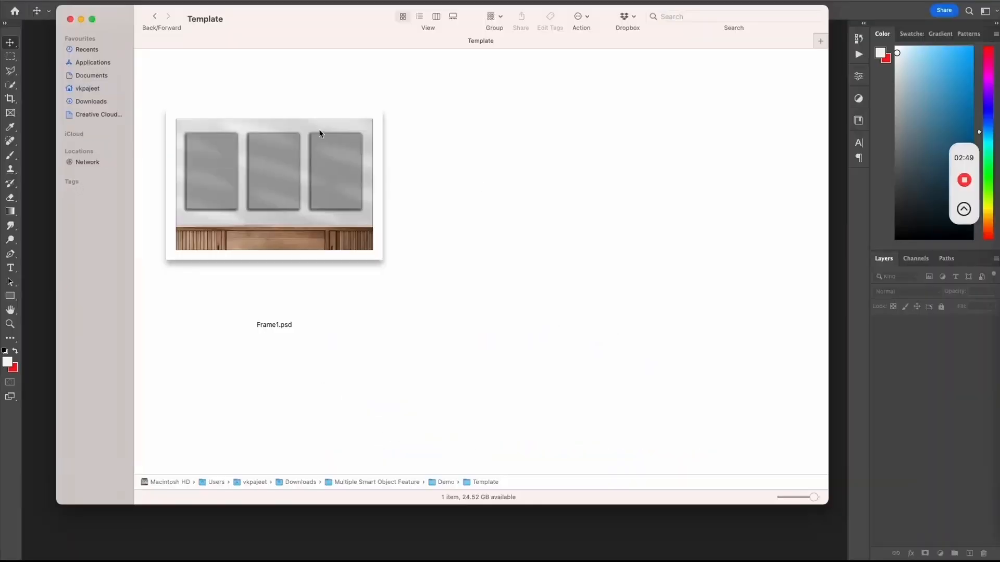
{"action": "left_click", "coordinate": [154, 16]}
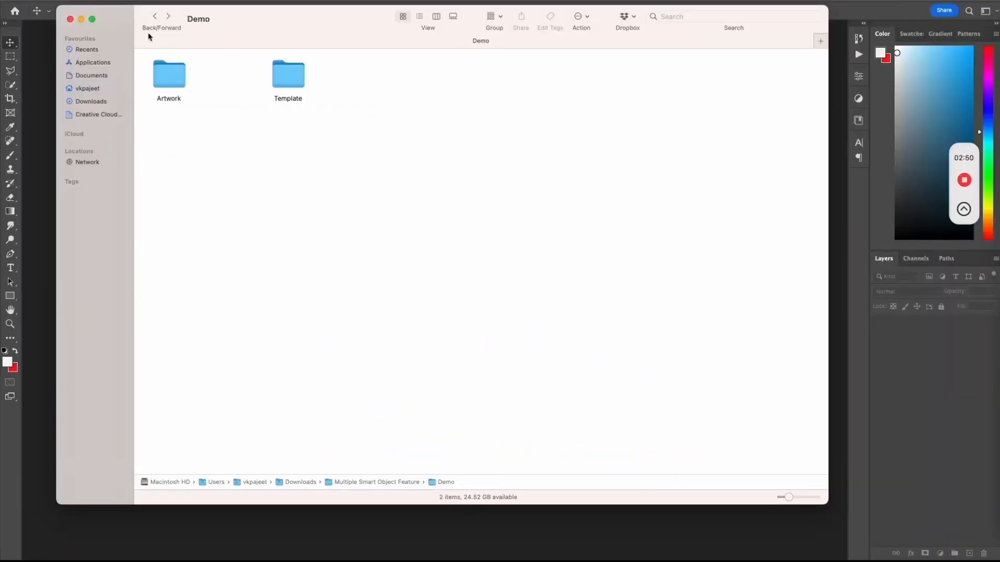
{"action": "double_click", "coordinate": [167, 72]}
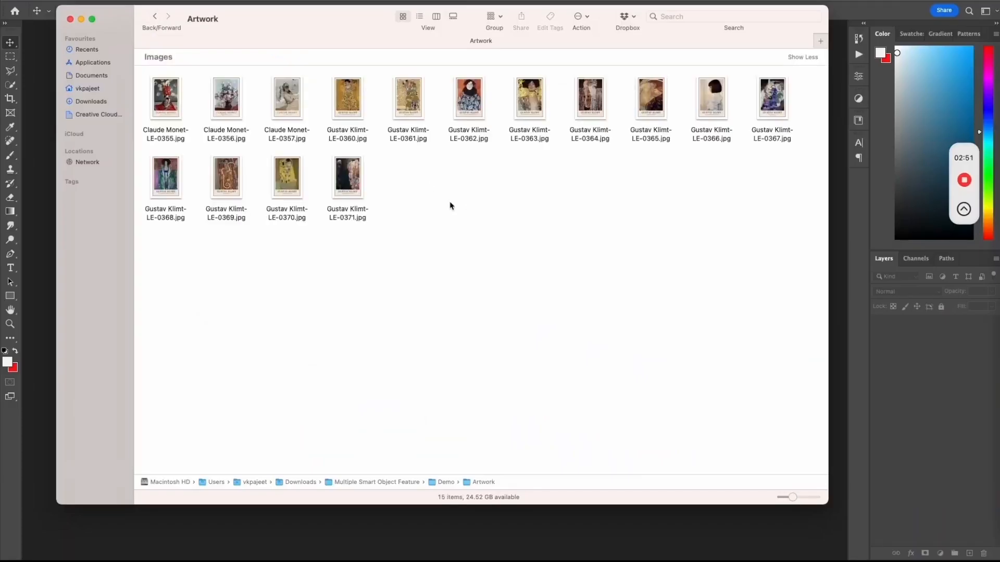
{"action": "left_click", "coordinate": [798, 498]}
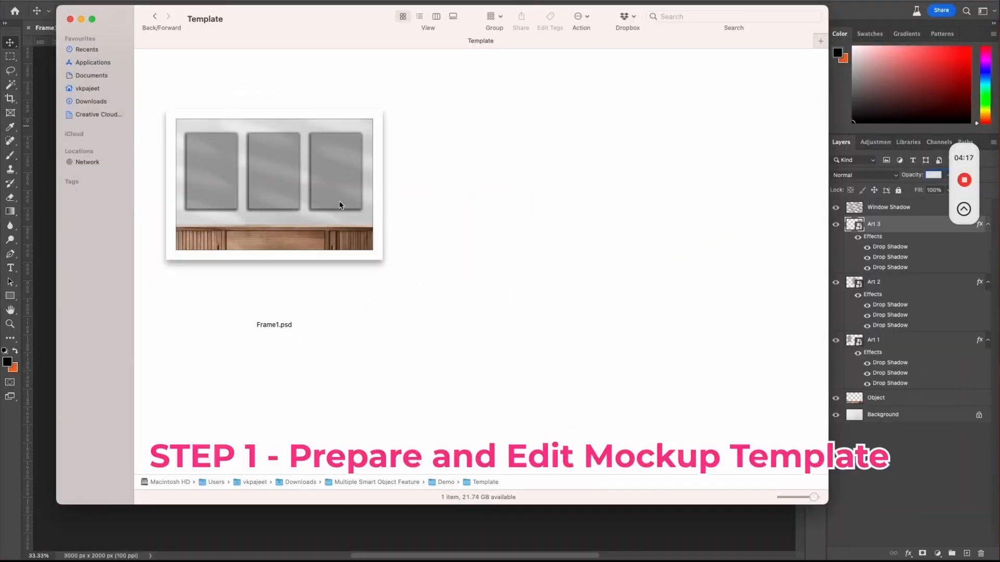
Step: Locate Frame1.psd in the Template folder and switch to Photoshop to select its Art 3 smart object layer
{"action": "left_click", "coordinate": [264, 181]}
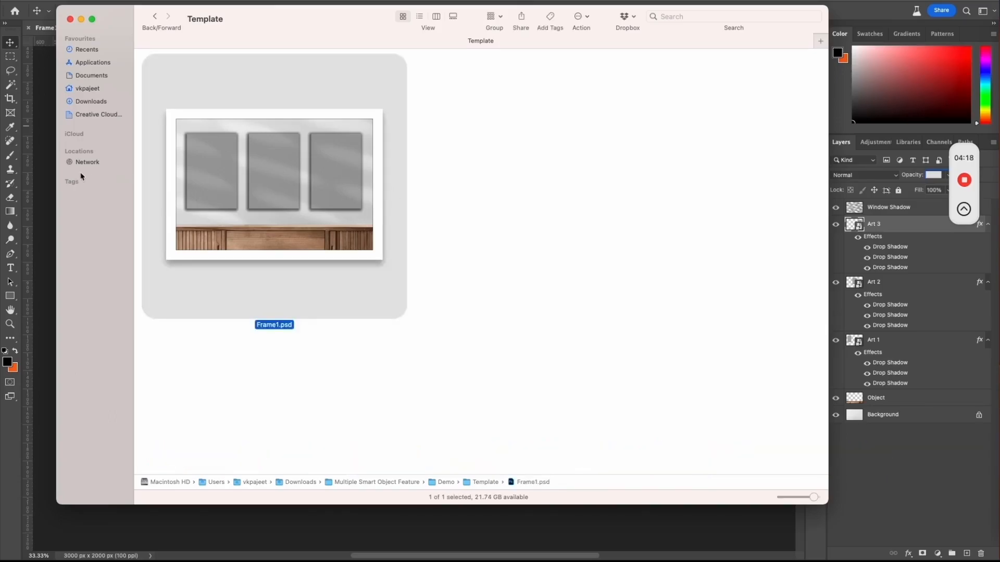
{"action": "left_click", "coordinate": [48, 167]}
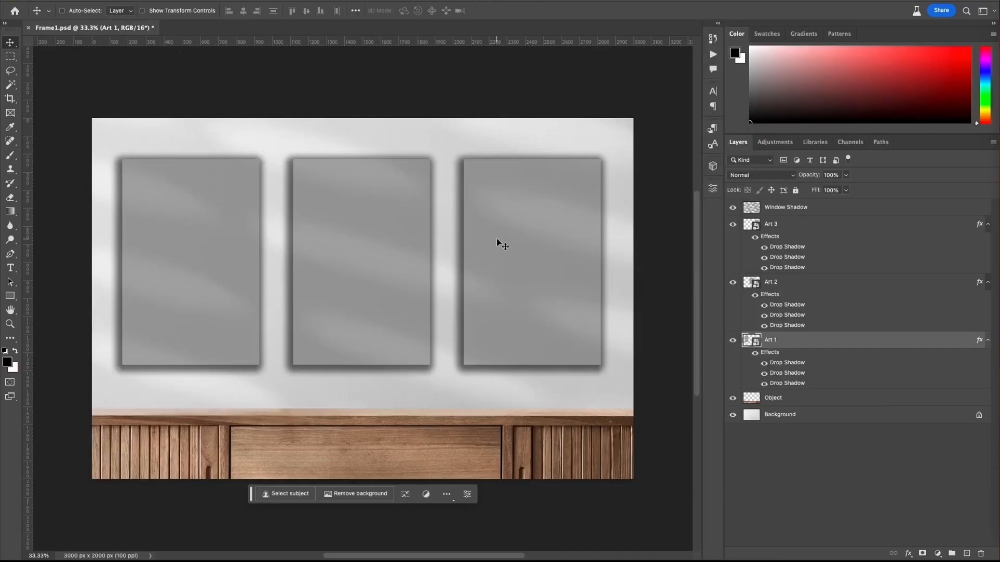
{"action": "left_click", "coordinate": [551, 207], "text": "super"}
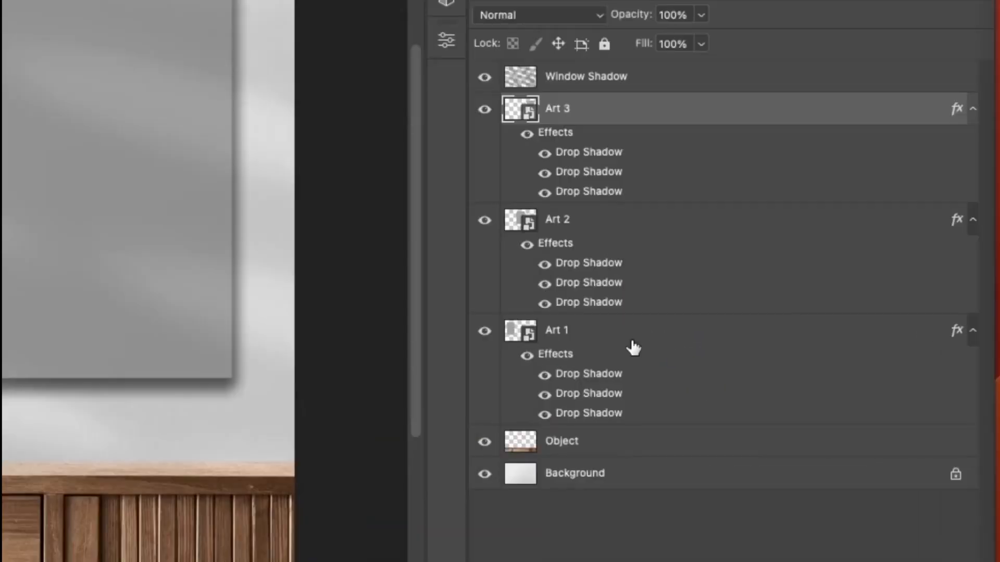
Step: Toggle the visibility of the Art 1, Art 2 and Art 3 layers off and on to identify each layer's frame
{"action": "left_click", "coordinate": [630, 335]}
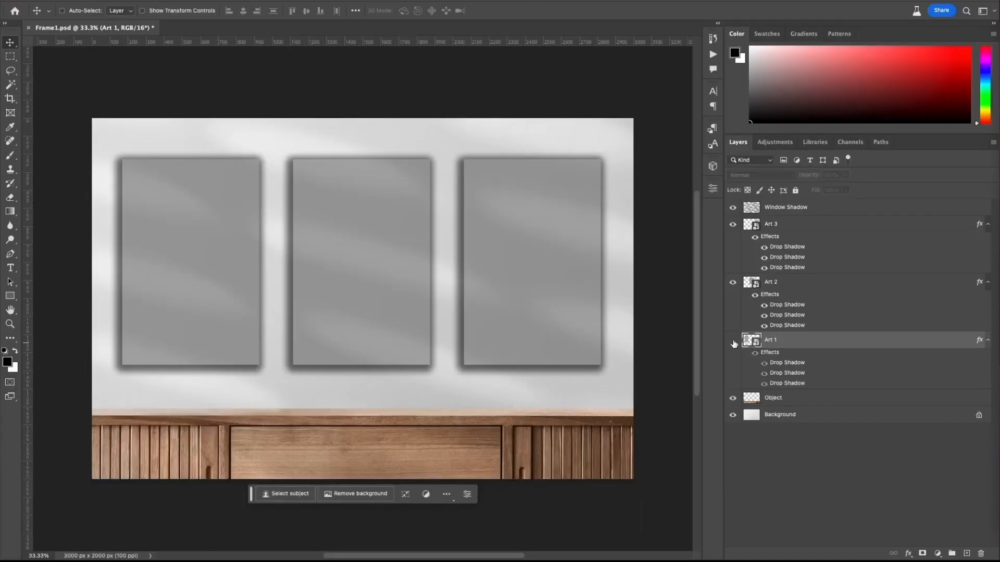
{"action": "left_click", "coordinate": [485, 331]}
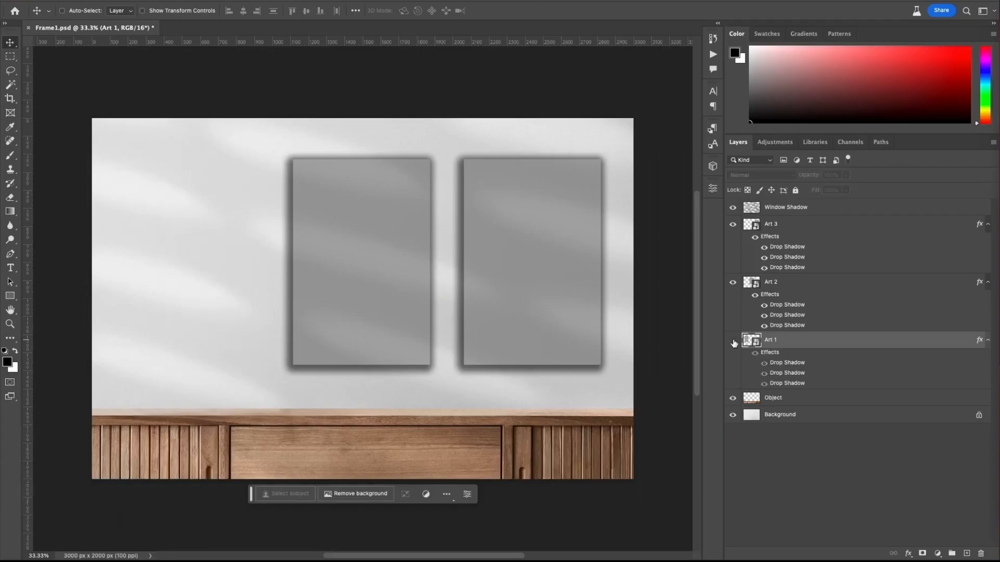
{"action": "left_click", "coordinate": [733, 342]}
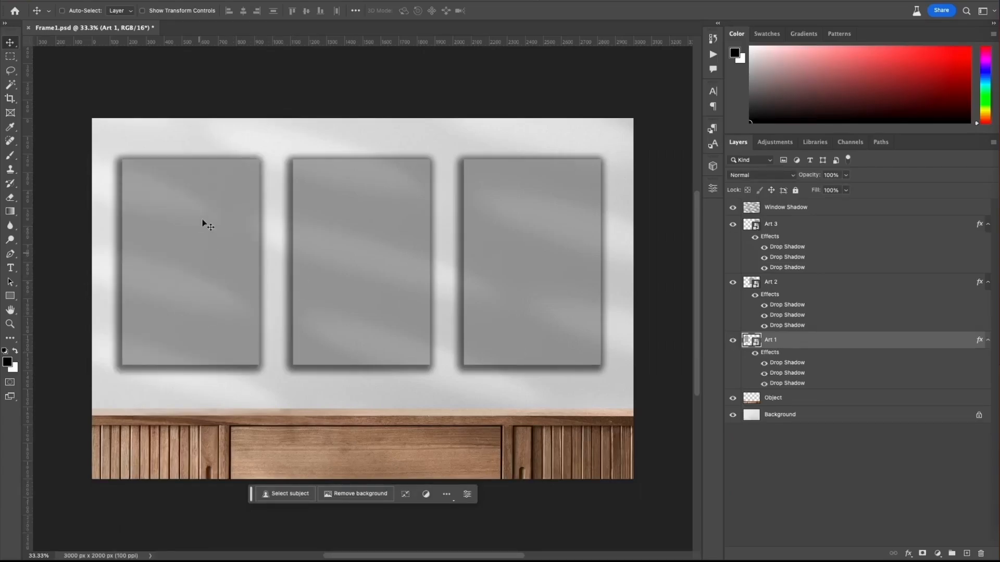
{"action": "left_click", "coordinate": [771, 282]}
{"action": "left_click", "coordinate": [733, 283]}
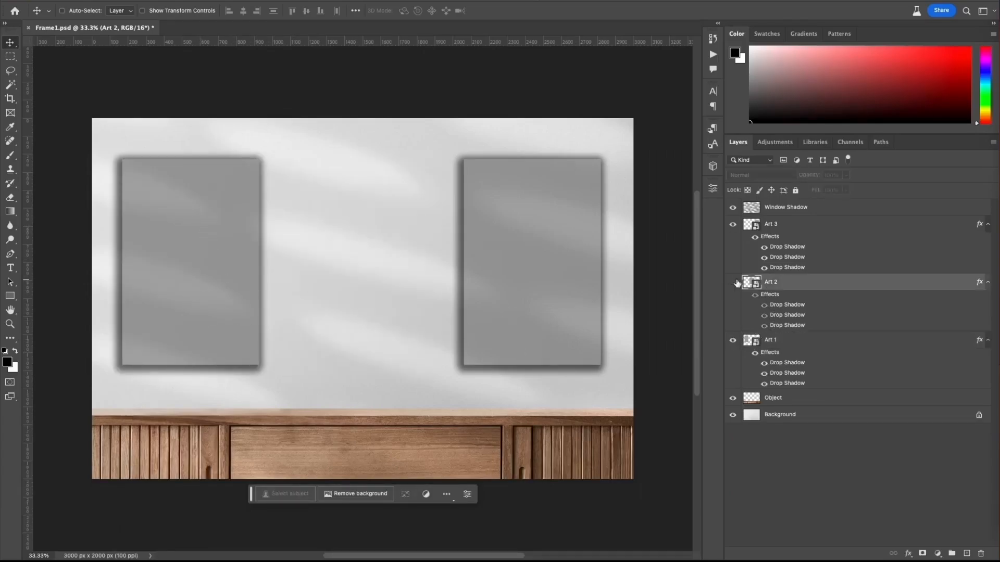
{"action": "left_click", "coordinate": [733, 282]}
{"action": "left_click", "coordinate": [776, 225]}
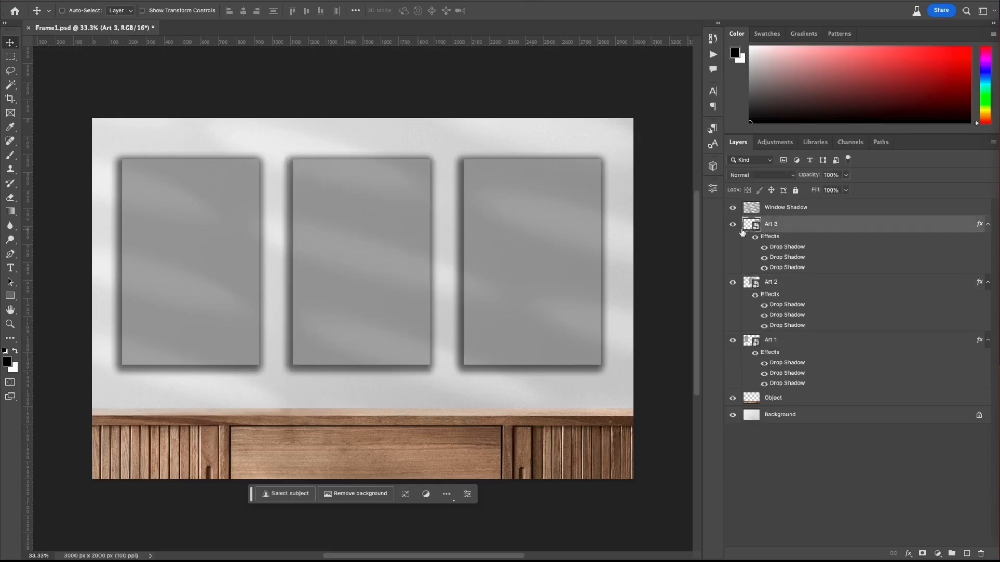
{"action": "left_click", "coordinate": [733, 225]}
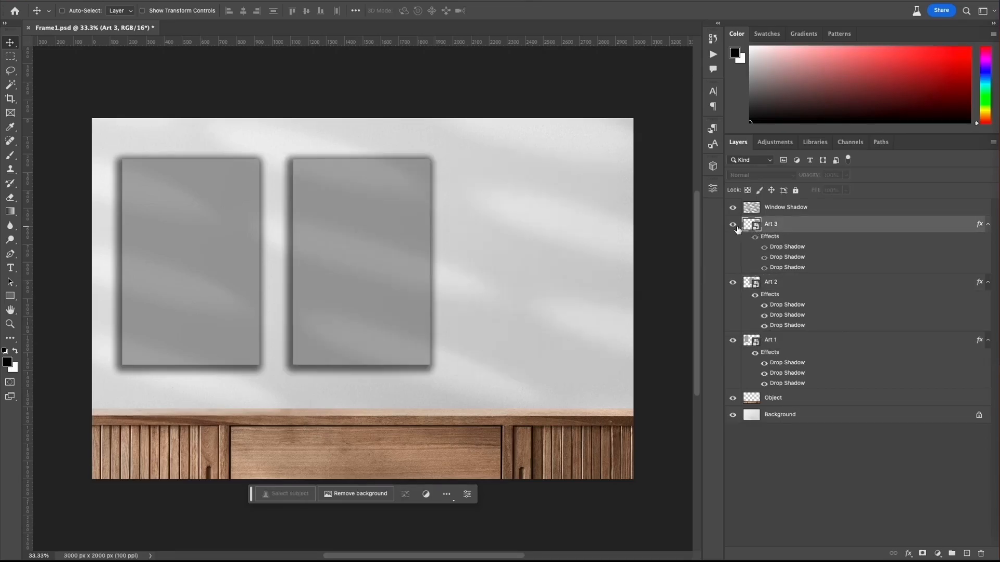
{"action": "left_click", "coordinate": [735, 226]}
{"action": "left_click", "coordinate": [801, 346]}
{"action": "left_click", "coordinate": [816, 285]}
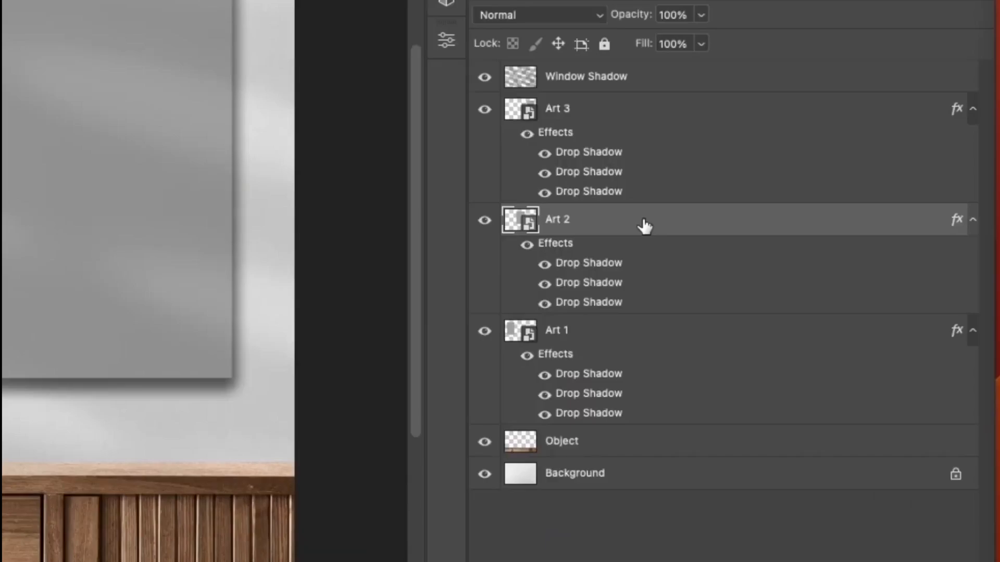
{"action": "left_click", "coordinate": [633, 341]}
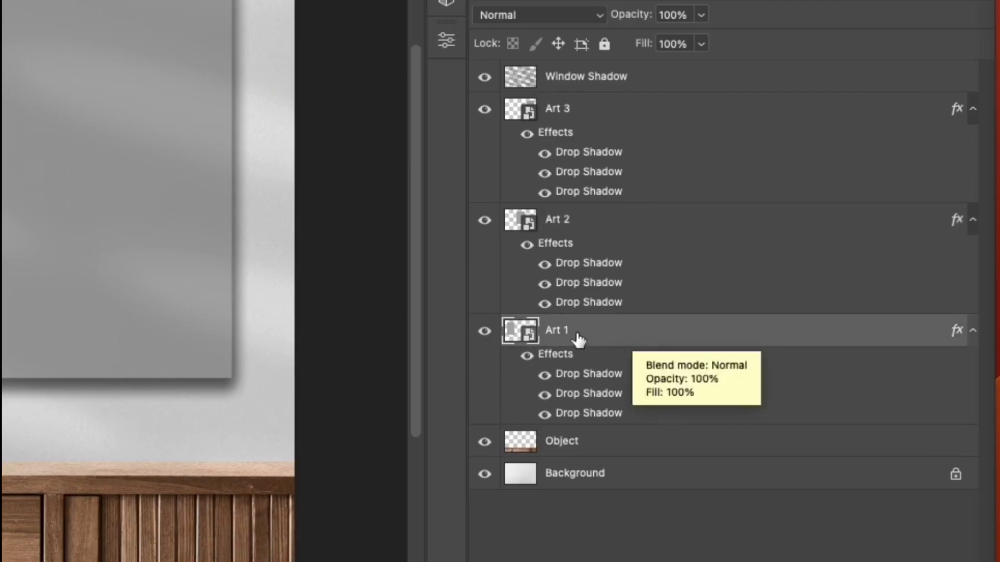
{"action": "double_click", "coordinate": [558, 330]}
{"action": "type", "text": "@design"}
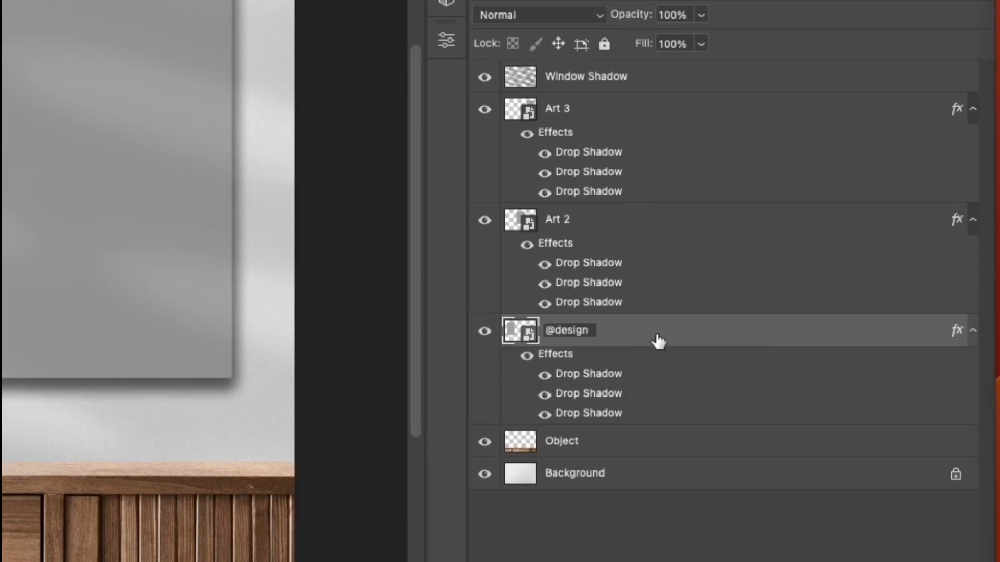
{"action": "key", "text": "Return"}
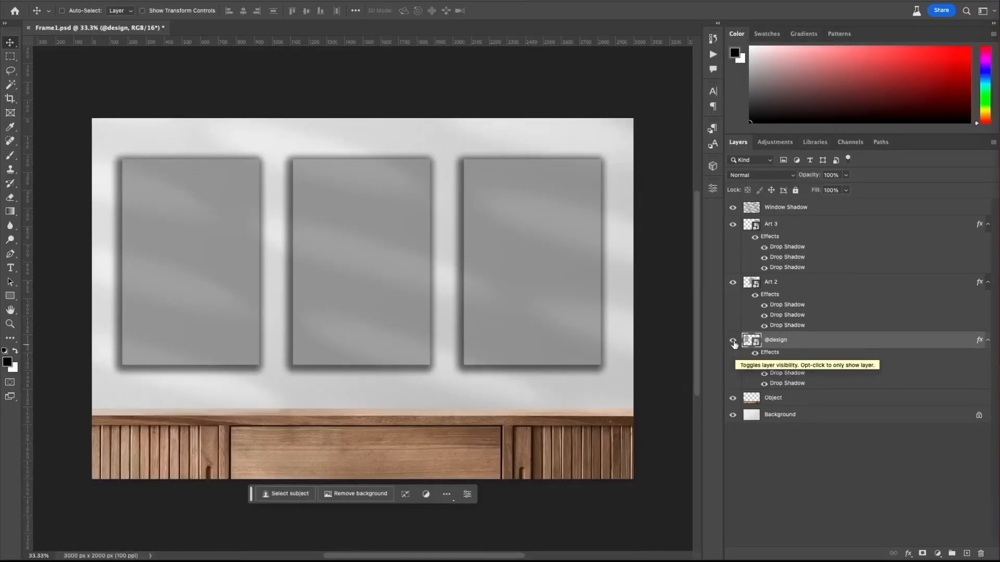
{"action": "left_click", "coordinate": [732, 341]}
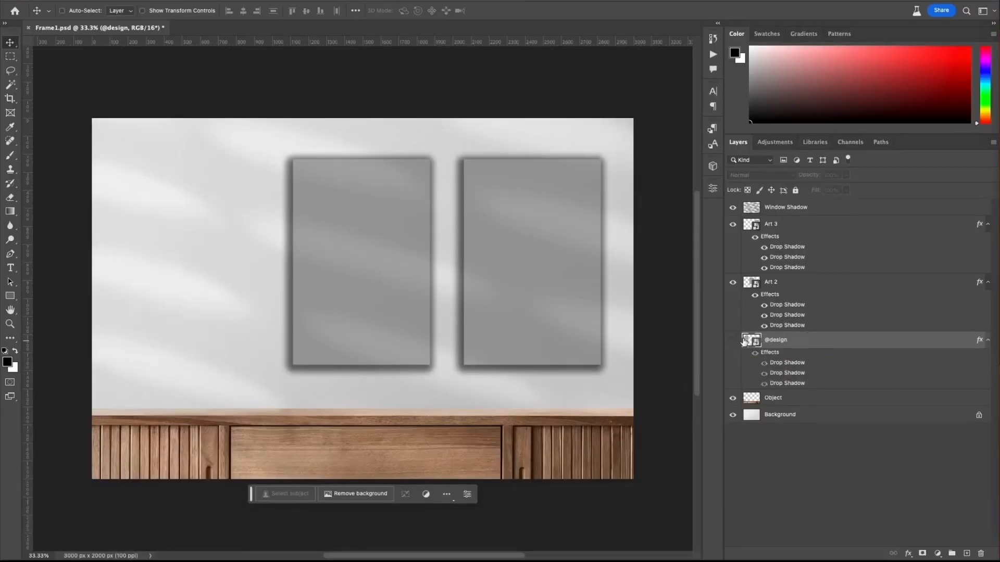
{"action": "left_click", "coordinate": [733, 341]}
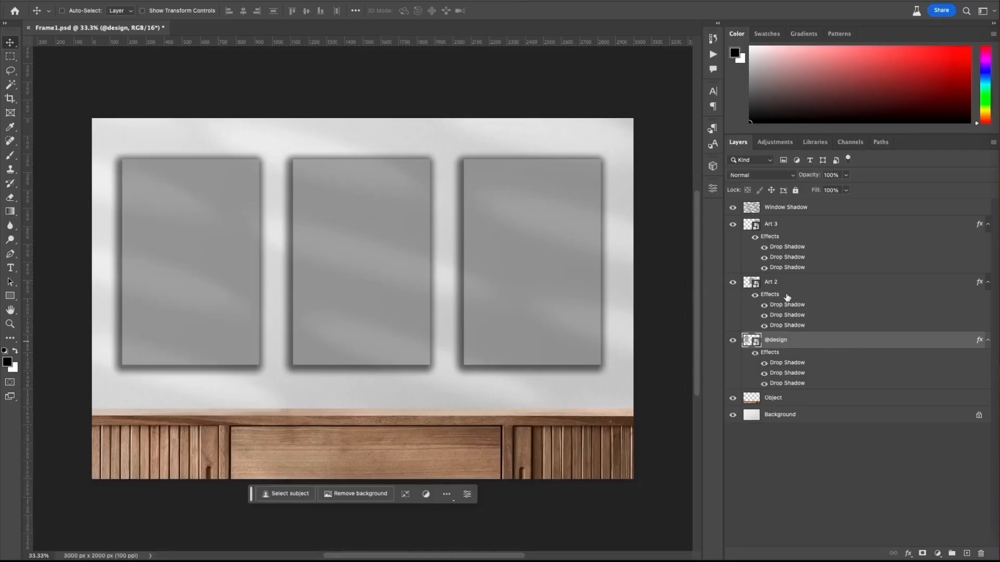
{"action": "left_click", "coordinate": [787, 289]}
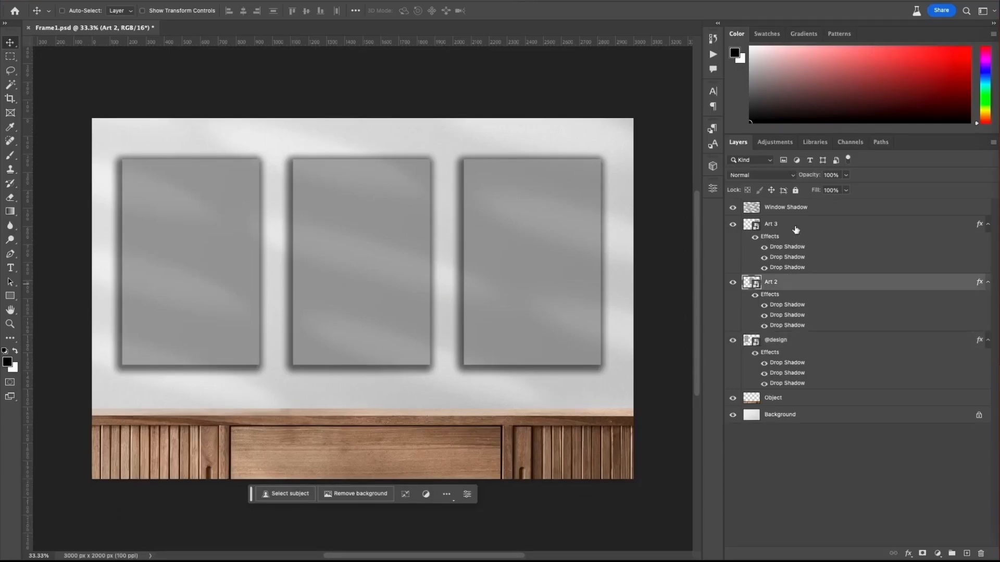
{"action": "left_click", "coordinate": [795, 229]}
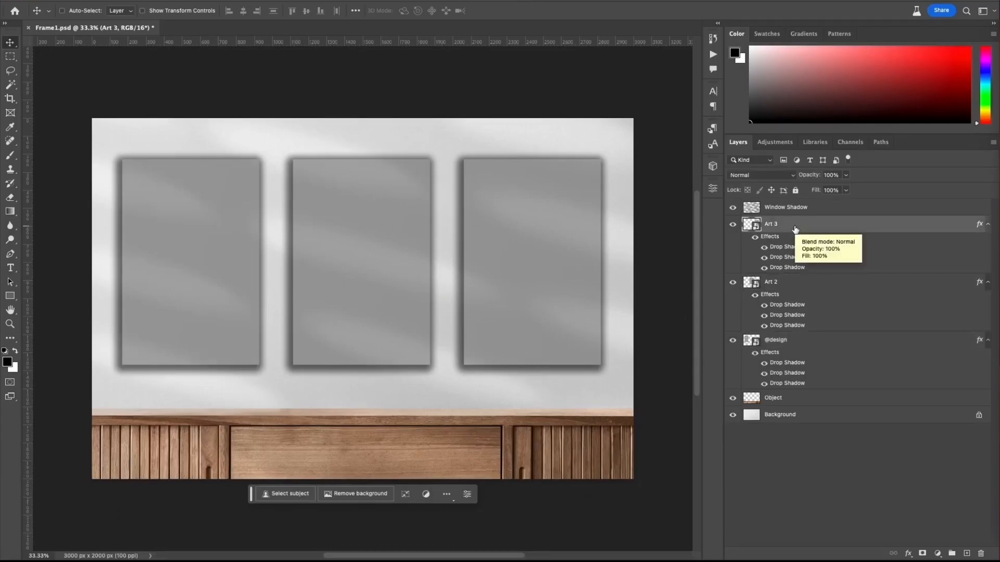
{"action": "left_click", "coordinate": [810, 340]}
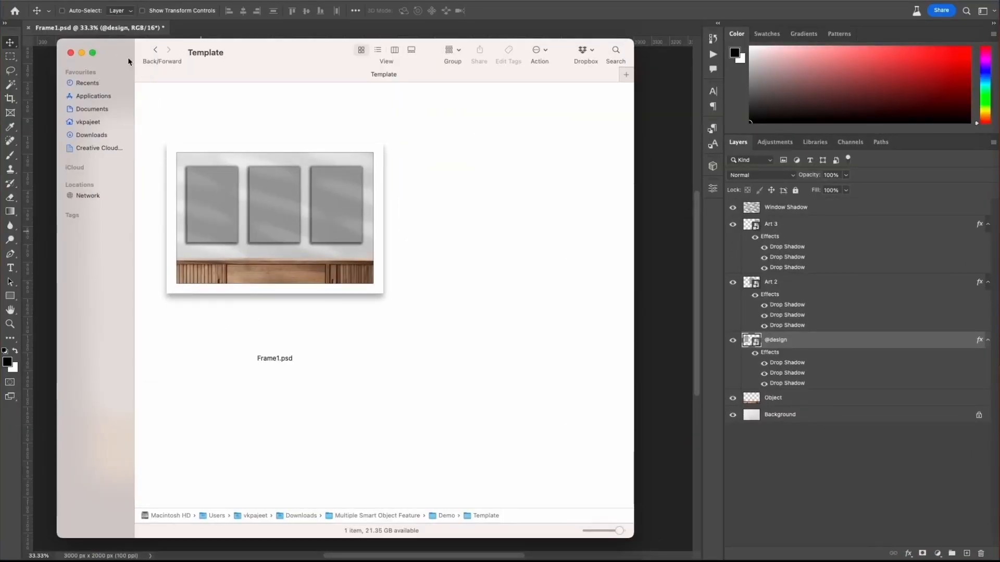
Step: In Finder, open the Artwork folder and create a new folder named Art 2 in it
{"action": "left_click", "coordinate": [160, 51]}
{"action": "double_click", "coordinate": [169, 107]}
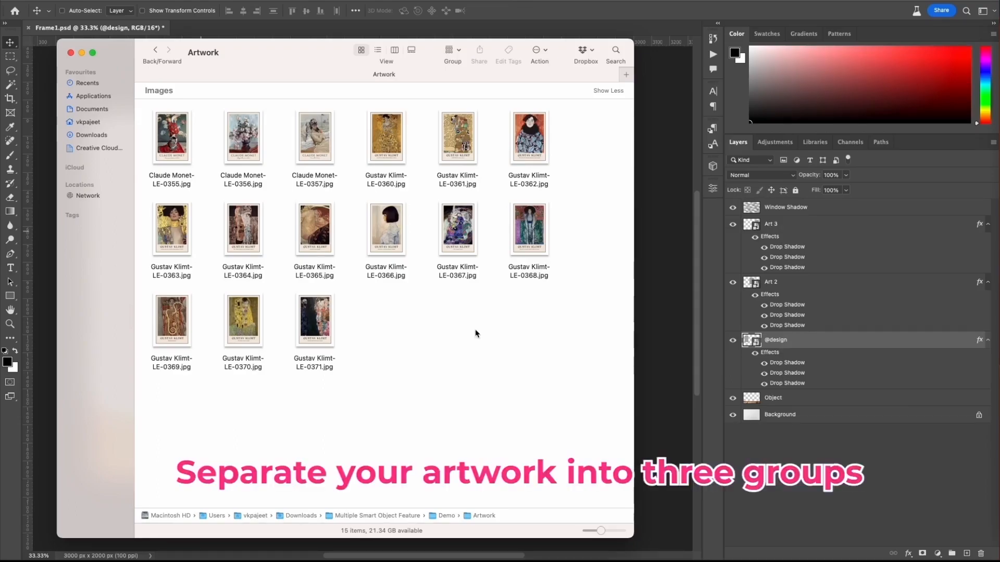
{"action": "right_click", "coordinate": [415, 316]}
{"action": "left_click", "coordinate": [443, 326]}
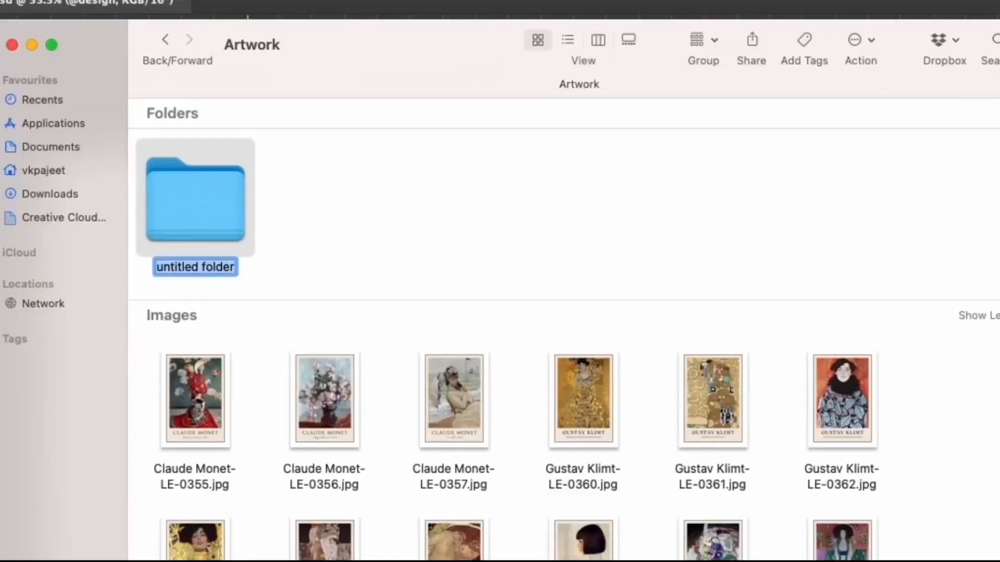
{"action": "type", "text": "Art 2"}
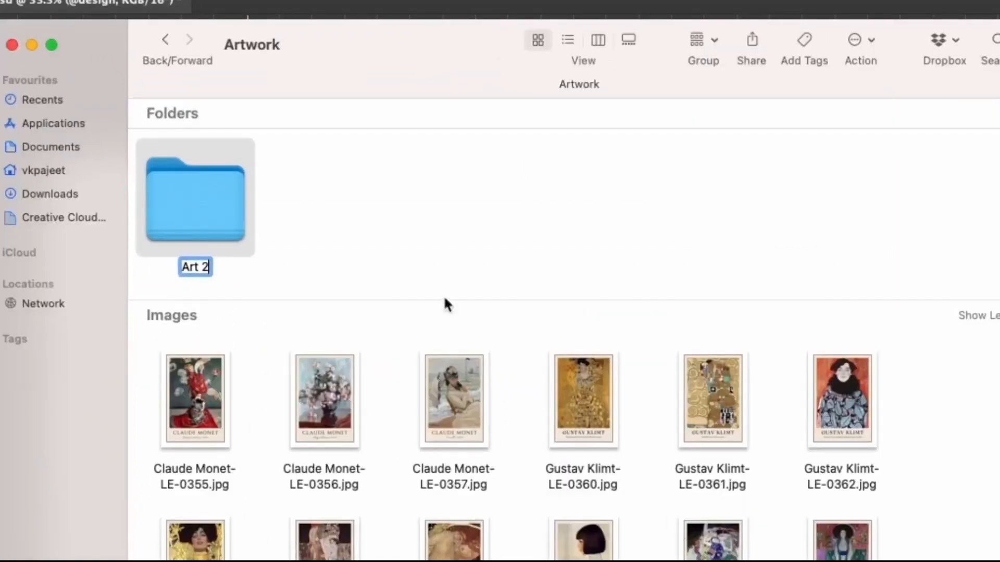
Step: Create another folder named Art 3 in the Artwork folder, and compare both folder names with the smart object layer names
{"action": "left_click", "coordinate": [442, 203]}
{"action": "right_click", "coordinate": [444, 202]}
{"action": "left_click", "coordinate": [478, 216]}
{"action": "type", "text": "Art"}
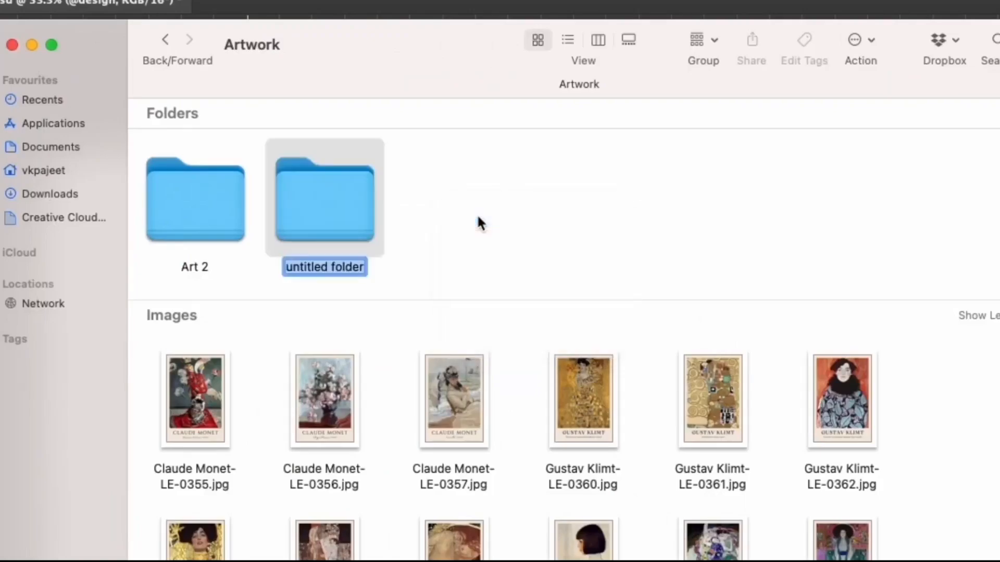
{"action": "type", "text": " 3"}
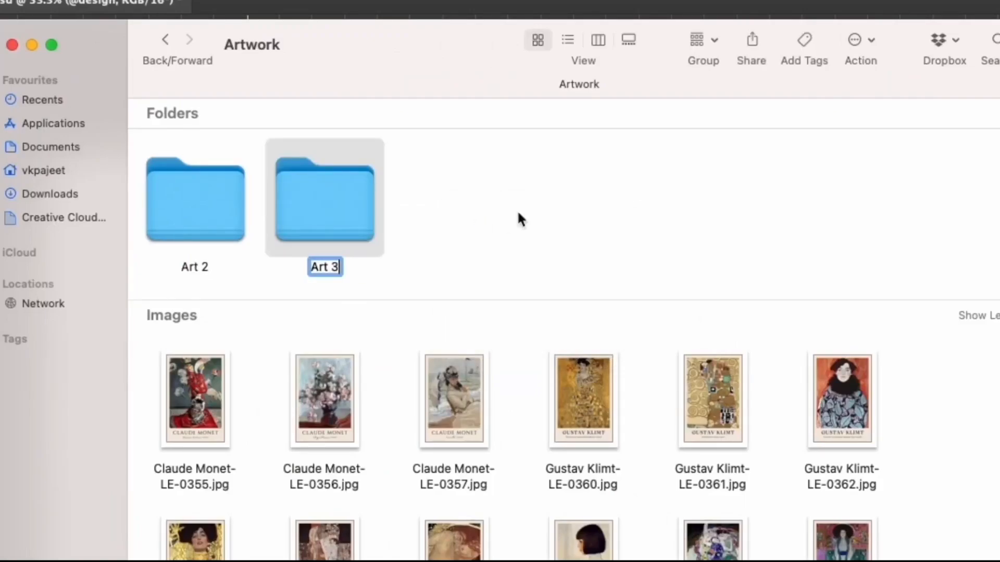
{"action": "left_click", "coordinate": [519, 211]}
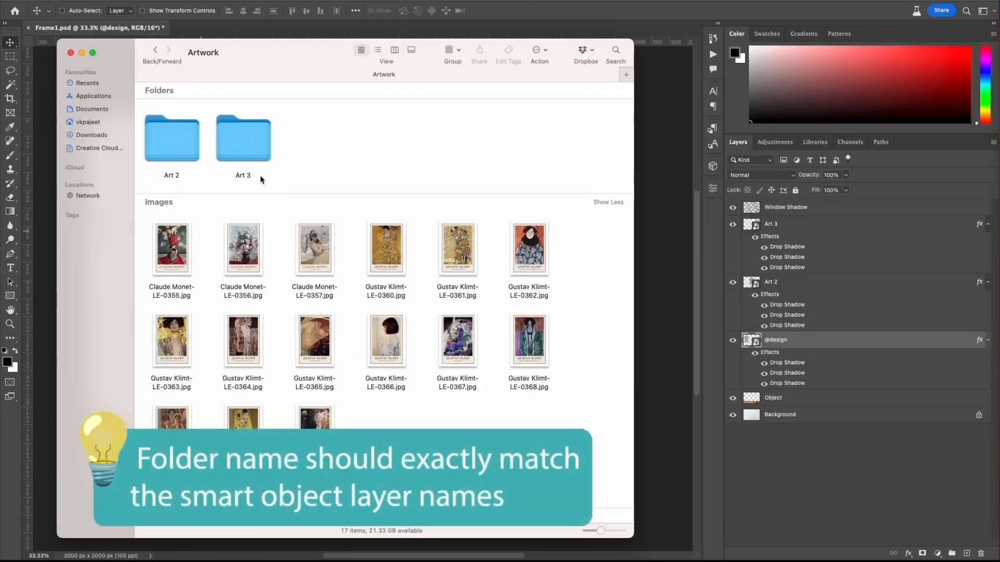
{"action": "left_click", "coordinate": [171, 150]}
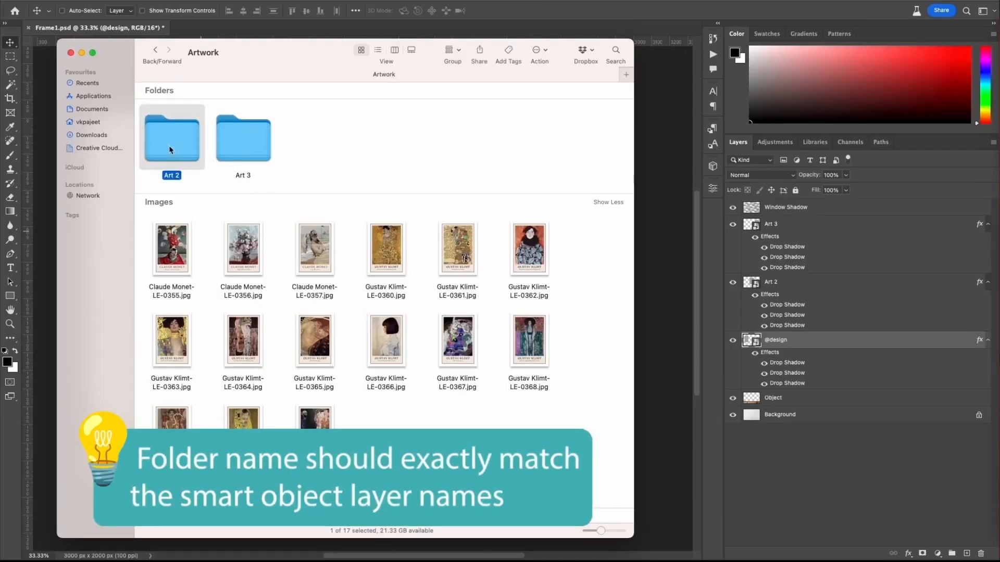
{"action": "left_click", "coordinate": [228, 148]}
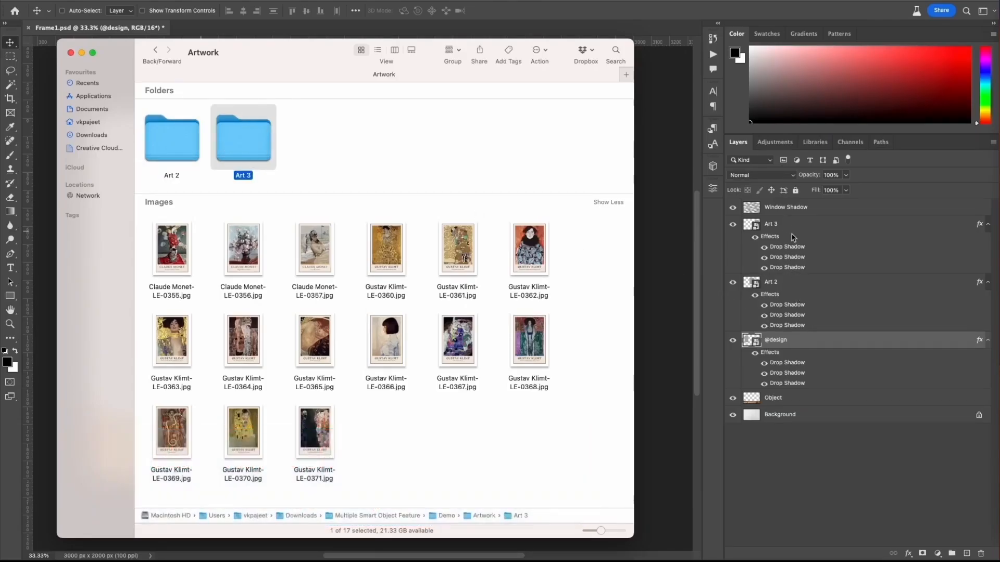
Step: Move images LE-0355 to LE-0361 into the Art 2 folder and images LE-0362 to LE-0366 into the Art 3 folder
{"action": "left_click_drag", "start_coordinate": [495, 214], "coordinate": [174, 140]}
{"action": "left_click_drag", "start_coordinate": [184, 213], "coordinate": [461, 258]}
{"action": "left_click_drag", "start_coordinate": [177, 255], "coordinate": [243, 140]}
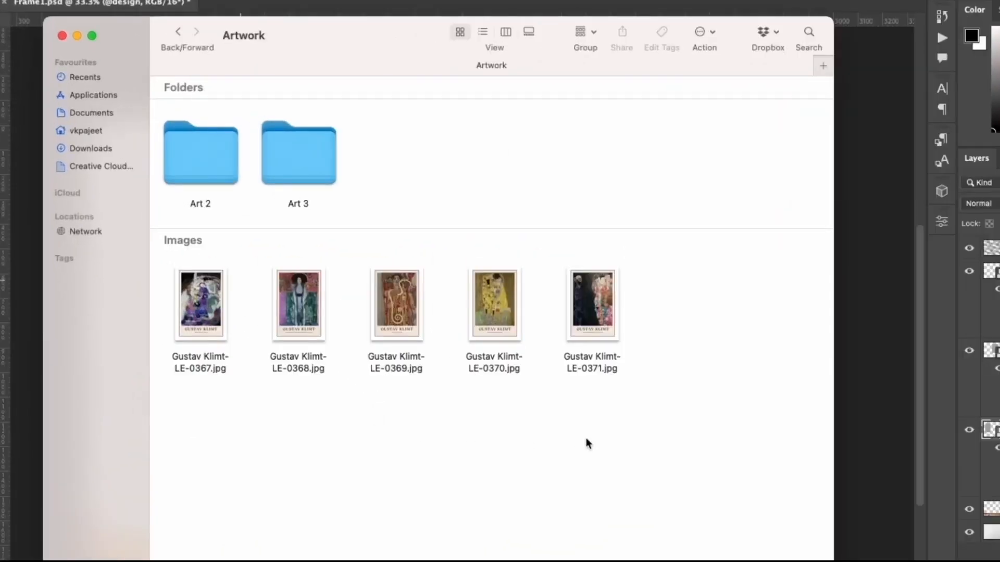
Step: Check the images left in the Artwork folder and the contents of the Art 2 and Art 3 folders
{"action": "left_click_drag", "start_coordinate": [694, 381], "coordinate": [188, 294]}
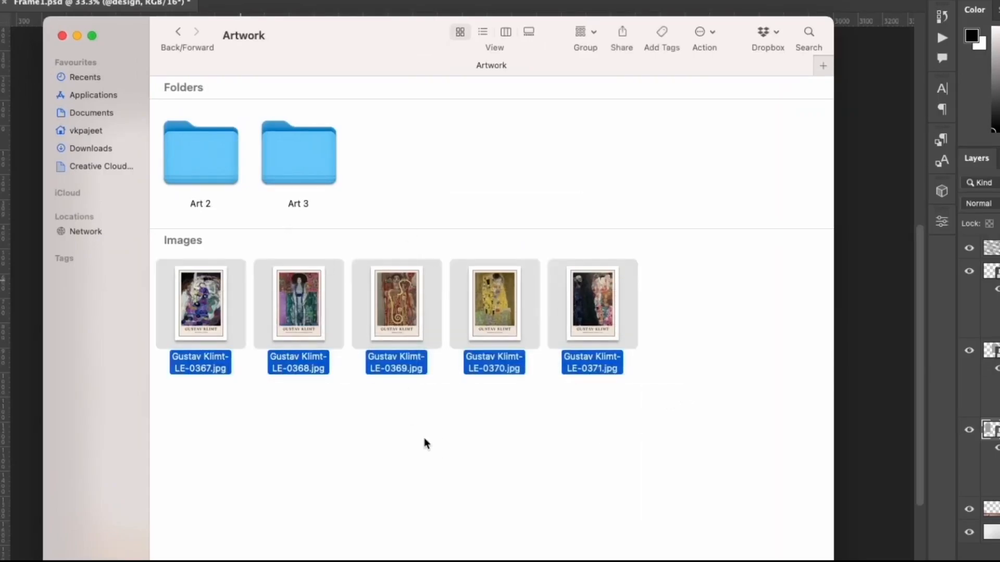
{"action": "left_click", "coordinate": [461, 458]}
{"action": "double_click", "coordinate": [214, 170]}
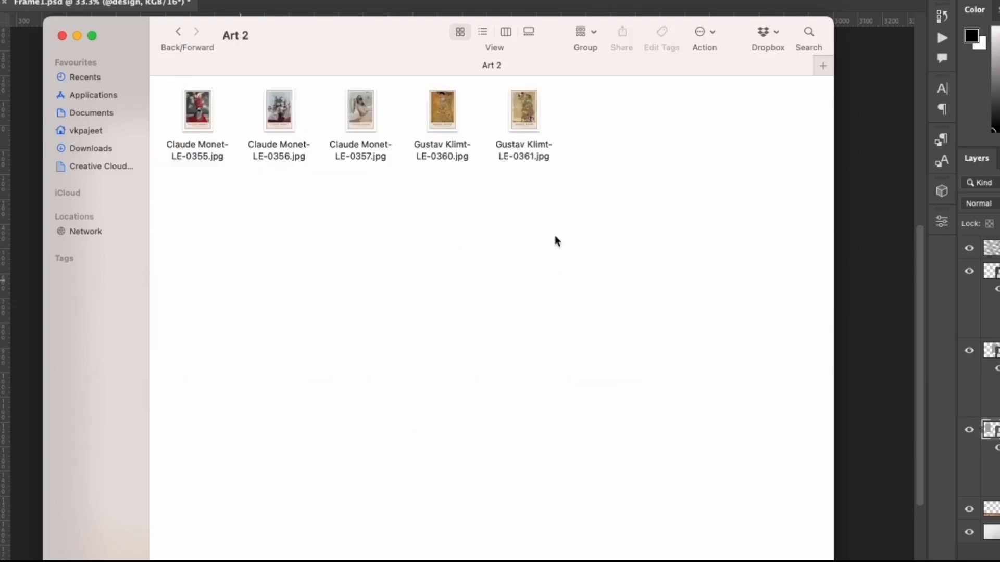
{"action": "left_click", "coordinate": [177, 32]}
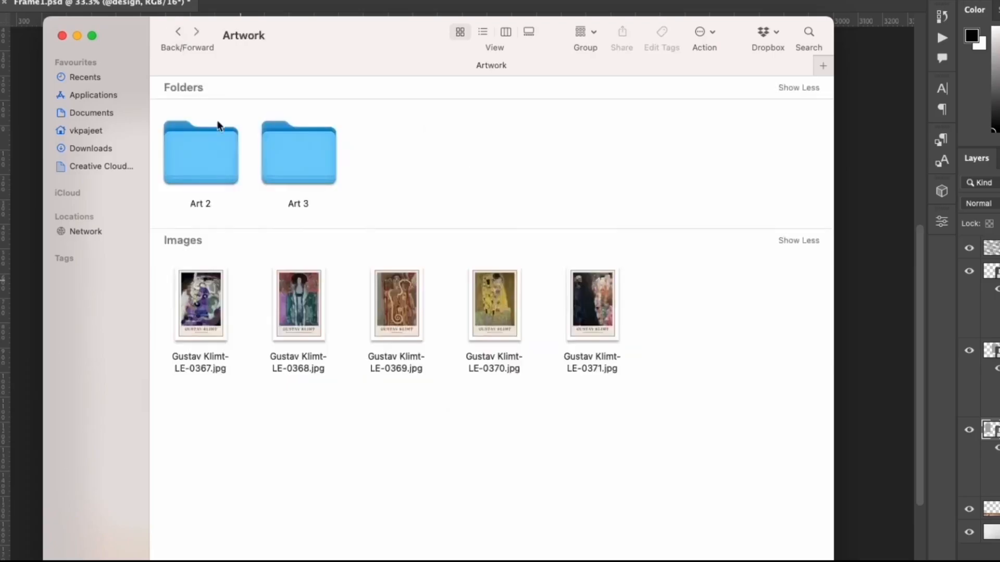
{"action": "double_click", "coordinate": [322, 170]}
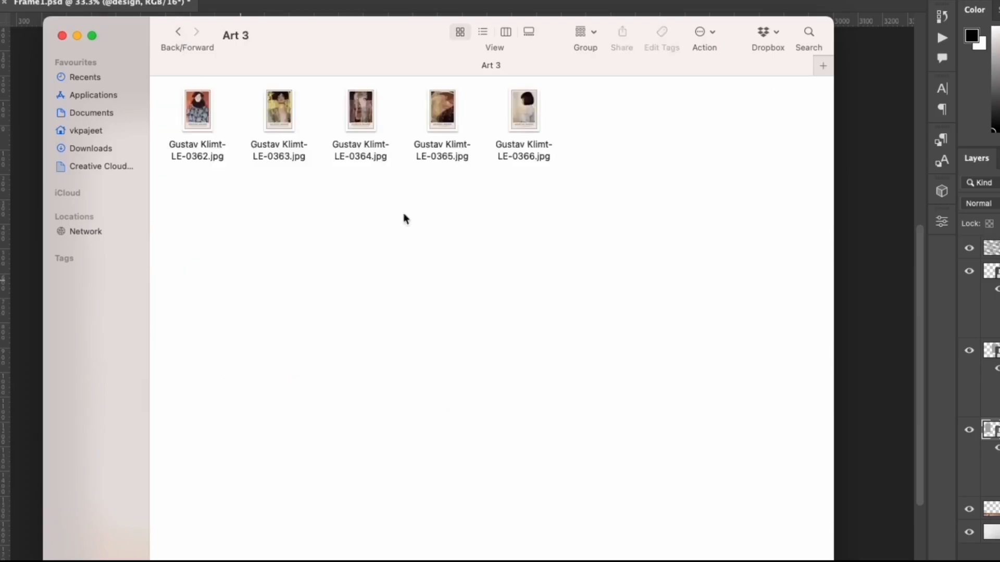
{"action": "left_click", "coordinate": [177, 32]}
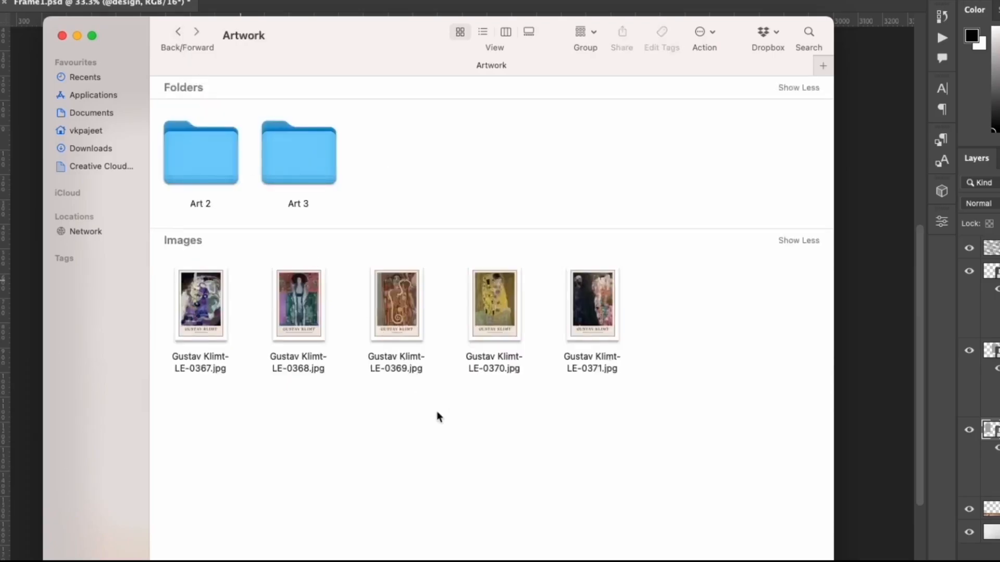
Step: Compare the loose Artwork images and the Art 2 and Art 3 folder contents with their matching smart object layers in Photoshop
{"action": "left_click_drag", "start_coordinate": [717, 378], "coordinate": [219, 320]}
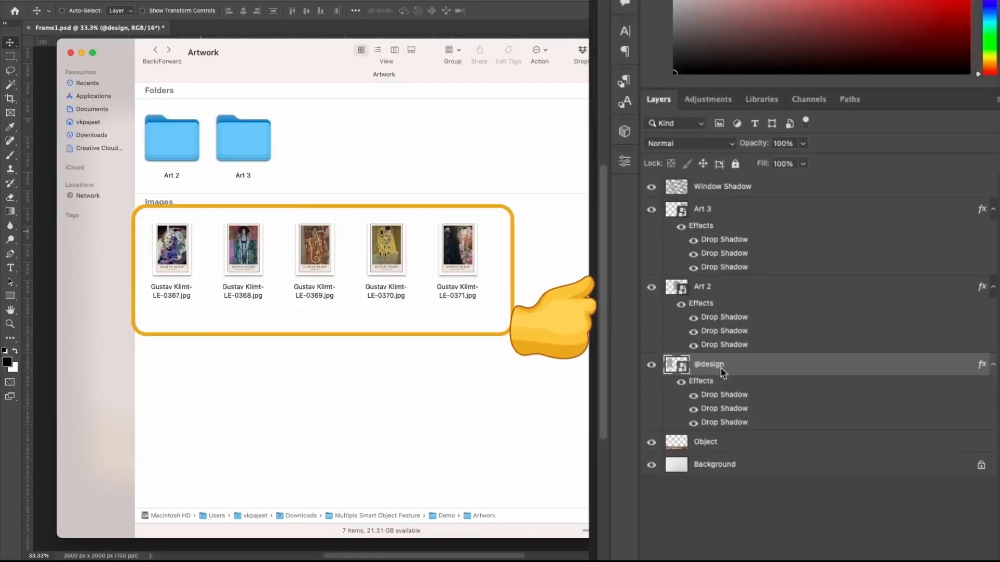
{"action": "double_click", "coordinate": [167, 144]}
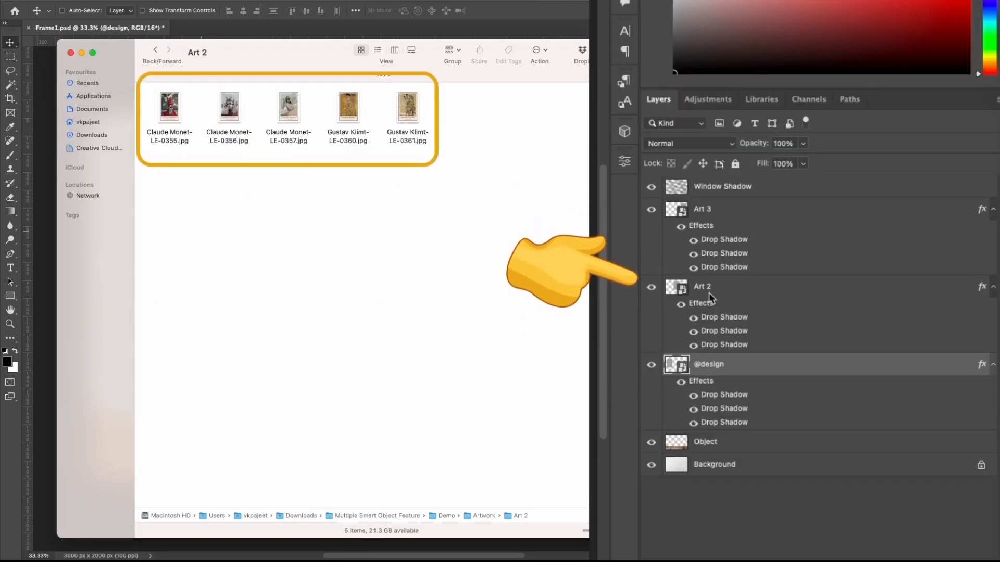
{"action": "left_click", "coordinate": [156, 50]}
{"action": "double_click", "coordinate": [264, 140]}
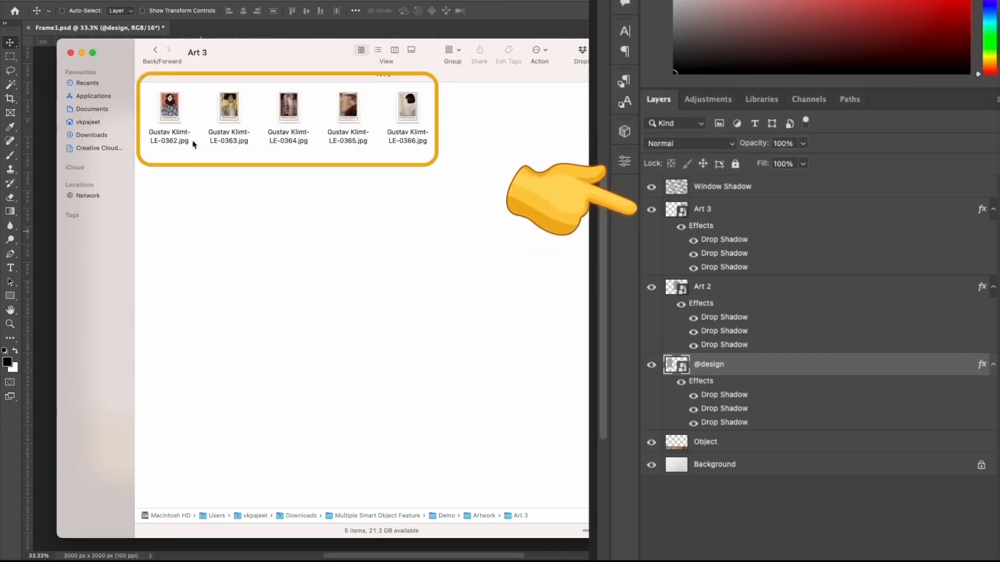
{"action": "left_click", "coordinate": [155, 50]}
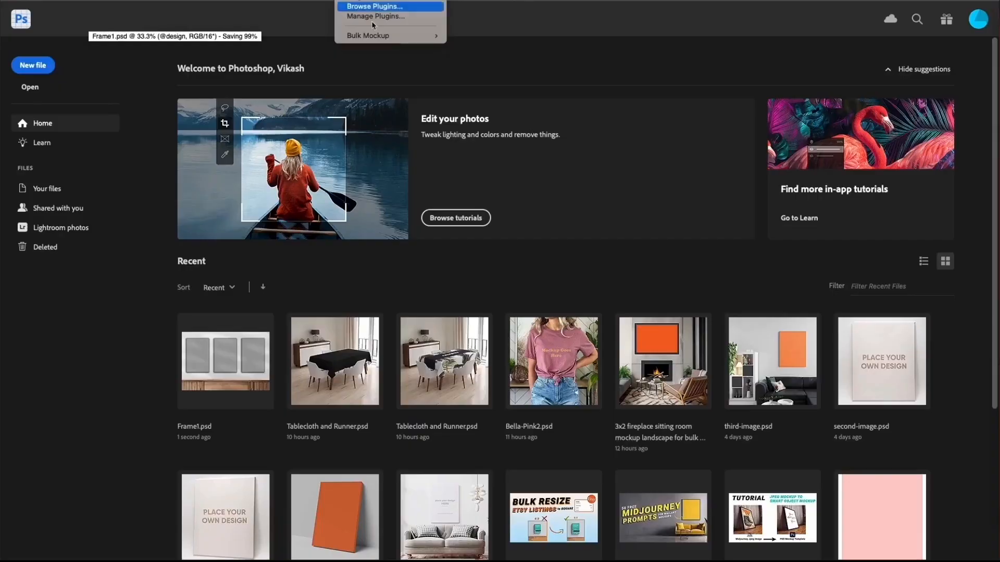
Step: Save and close Frame1.psd in Photoshop, and open the Bulk Mockup plugin with its panel moved over the middle of the workspace
{"action": "mouse_move", "coordinate": [391, 35]}
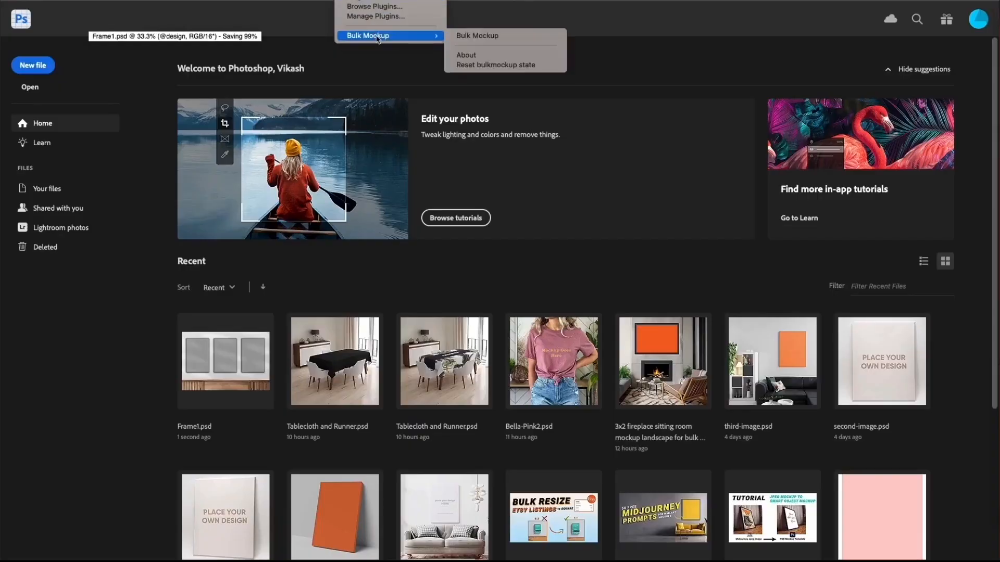
{"action": "left_click", "coordinate": [502, 38]}
{"action": "left_click_drag", "start_coordinate": [320, 61], "coordinate": [504, 69]}
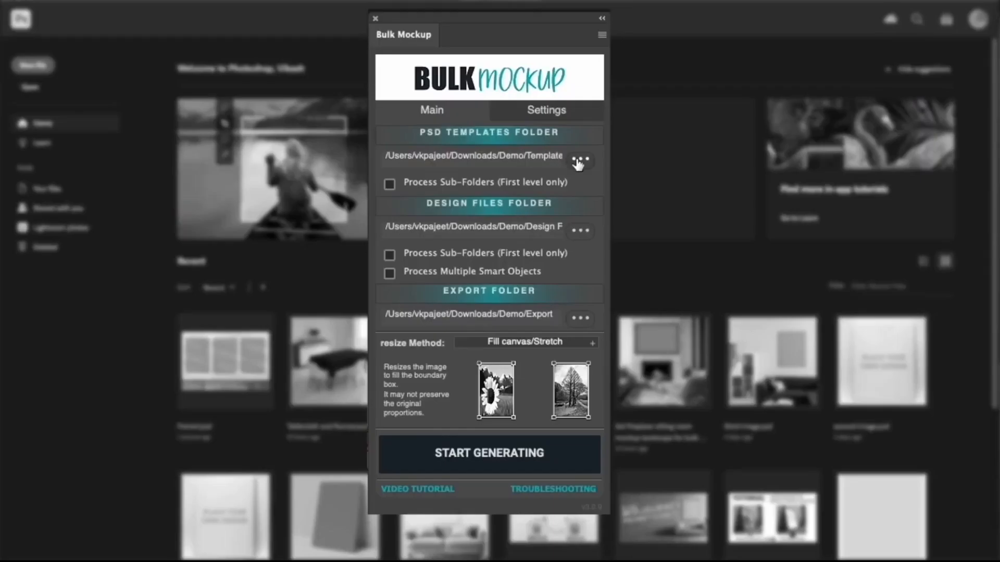
Step: Set the PSD templates folder to the Template folder inside Demo
{"action": "left_click", "coordinate": [579, 160]}
{"action": "left_click", "coordinate": [400, 112]}
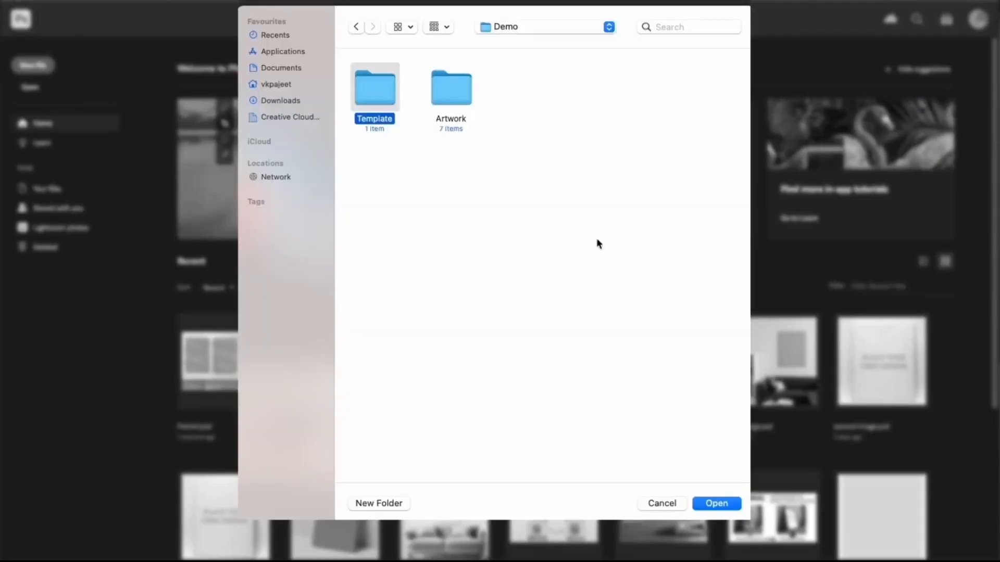
{"action": "left_click", "coordinate": [717, 504]}
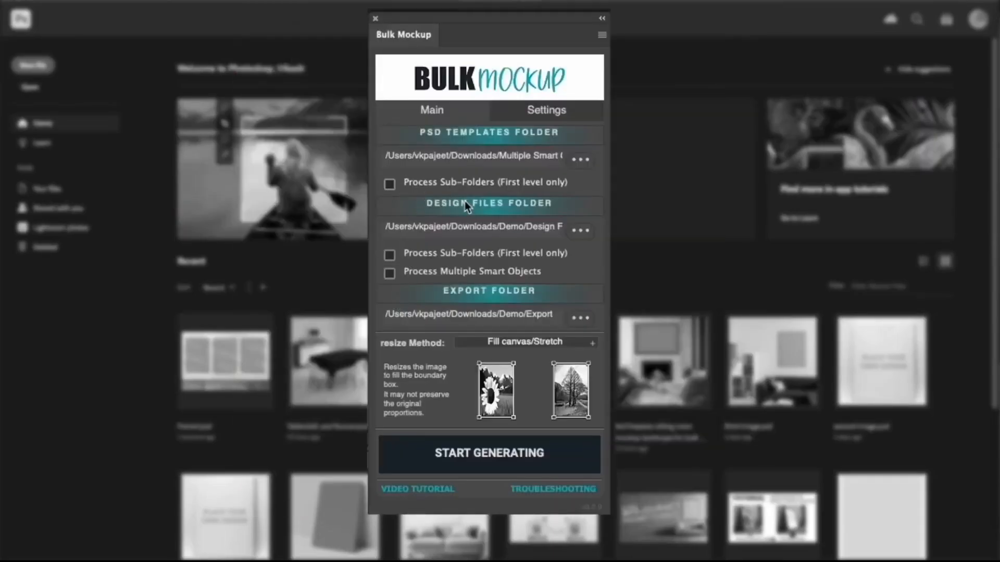
Step: Set the design files folder to the Artwork folder inside Demo and enable Process Multiple Smart Objects
{"action": "left_click", "coordinate": [585, 232]}
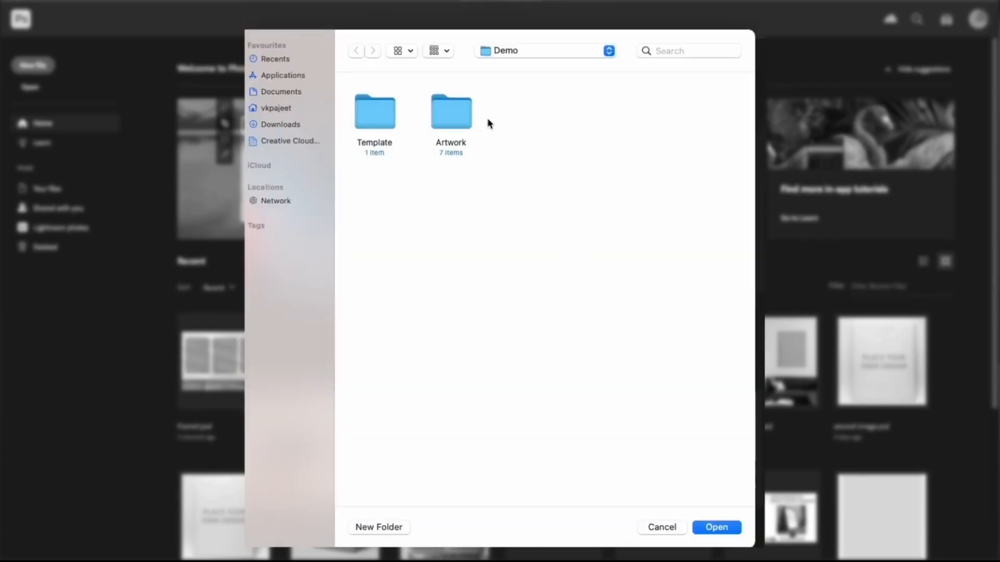
{"action": "left_click", "coordinate": [452, 124]}
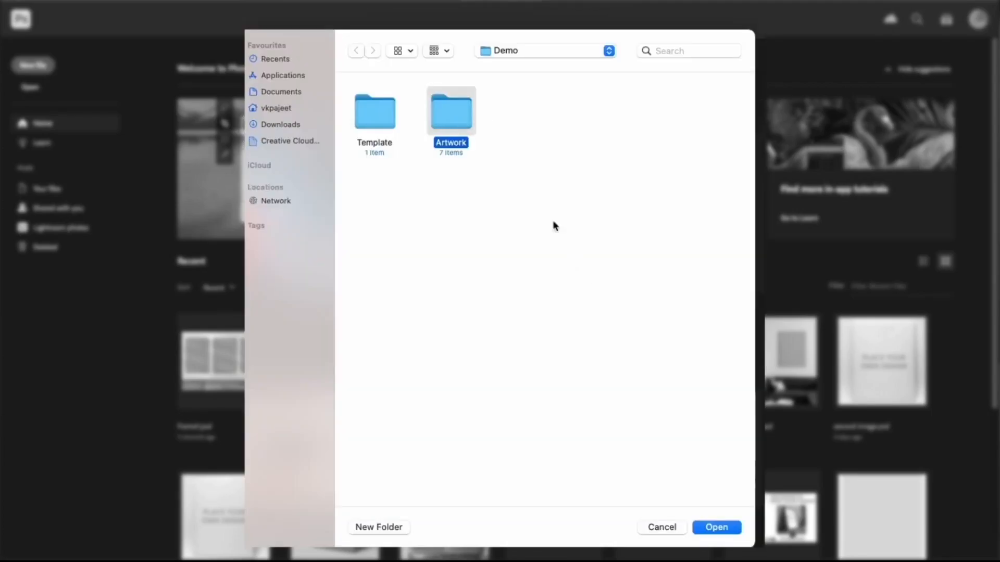
{"action": "left_click", "coordinate": [716, 527]}
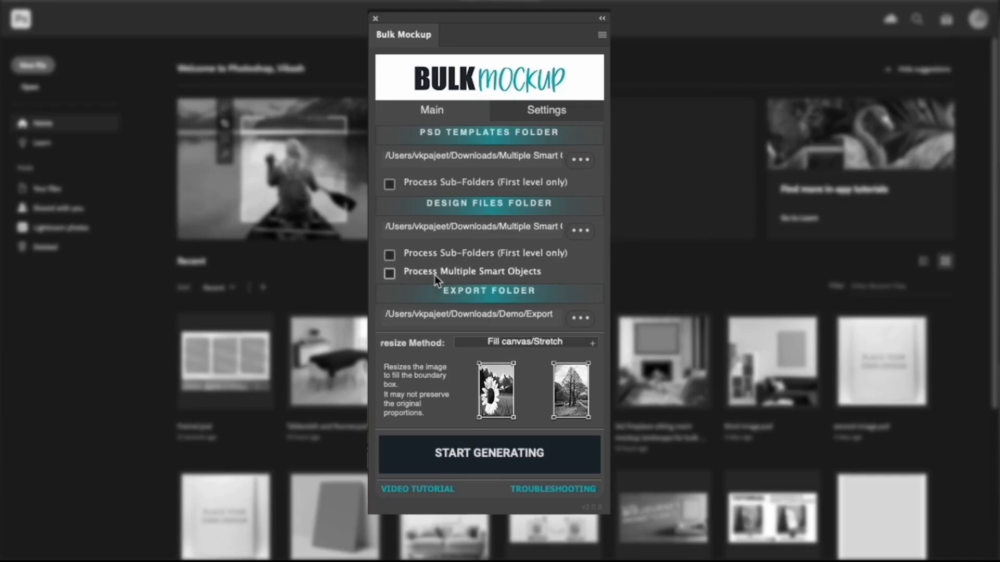
{"action": "left_click", "coordinate": [386, 276]}
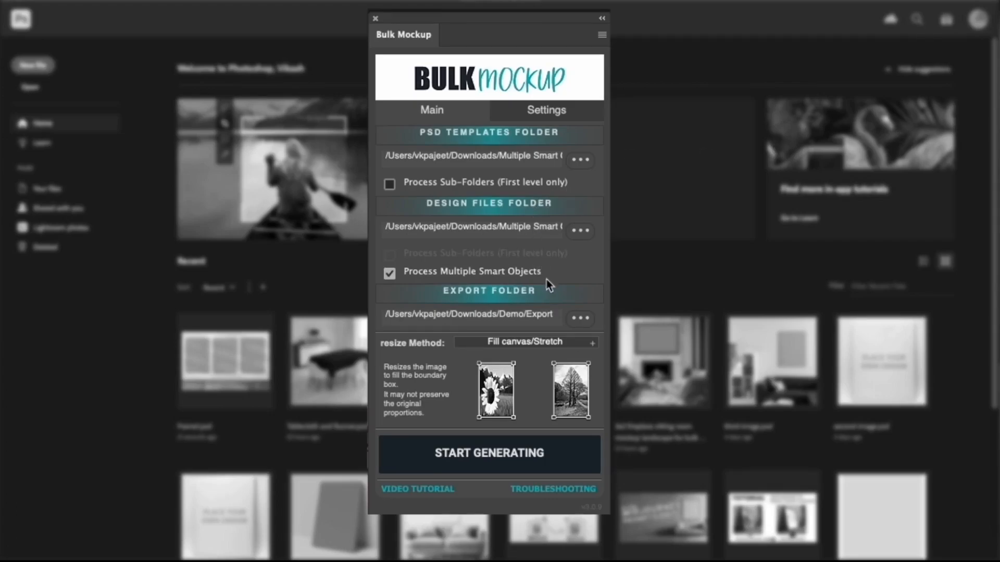
Step: Review the Art 2 and Art 3 subfolders inside the Artwork folder chosen for the design files
{"action": "left_click", "coordinate": [580, 232]}
{"action": "left_click", "coordinate": [450, 99]}
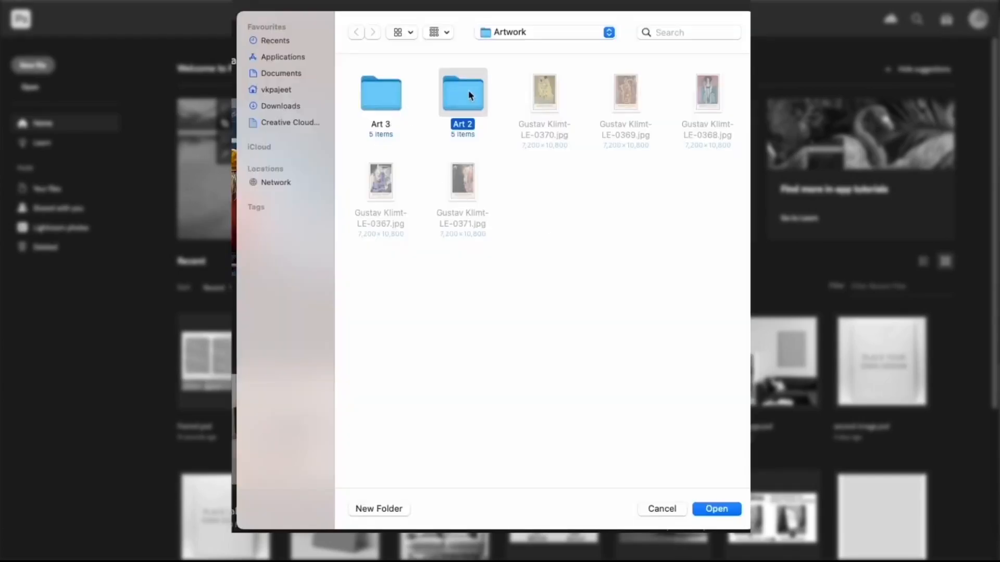
{"action": "left_click", "coordinate": [548, 32]}
{"action": "left_click", "coordinate": [543, 37]}
{"action": "left_click", "coordinate": [396, 103]}
{"action": "left_click", "coordinate": [461, 103]}
{"action": "left_click", "coordinate": [698, 508]}
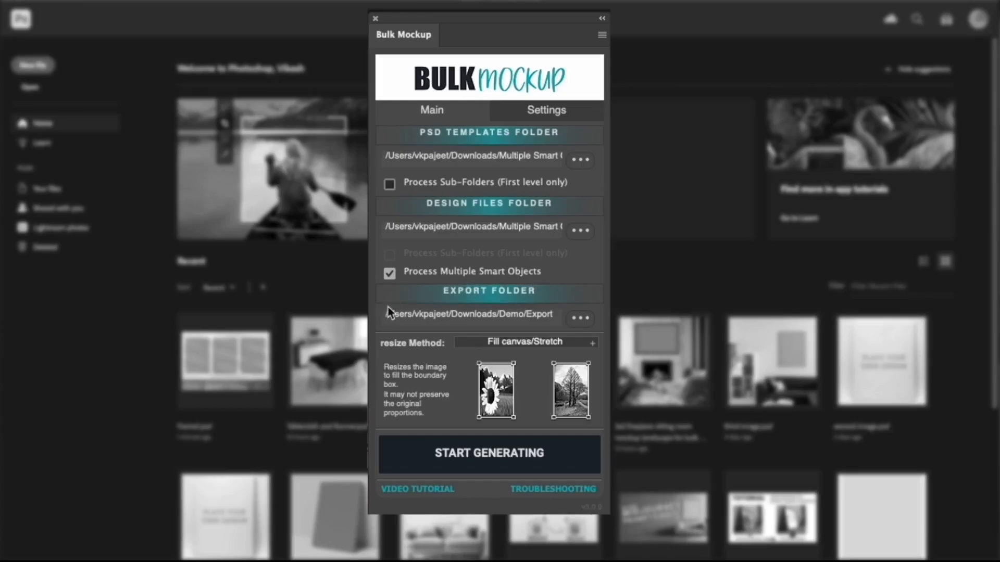
Step: Create a folder named Export inside Demo and set it as the export folder
{"action": "left_click", "coordinate": [580, 318]}
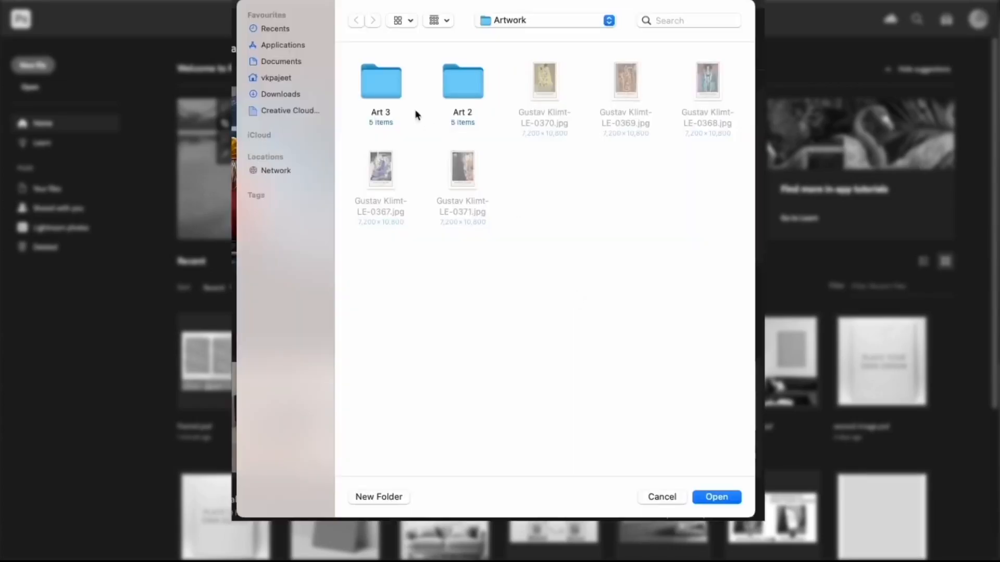
{"action": "left_click", "coordinate": [511, 24]}
{"action": "left_click", "coordinate": [514, 36]}
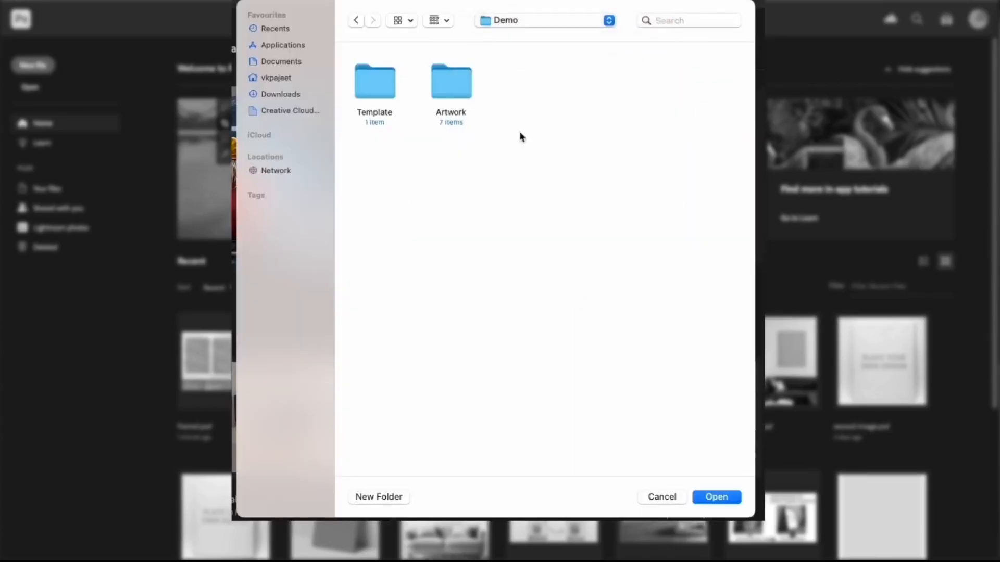
{"action": "left_click", "coordinate": [380, 497]}
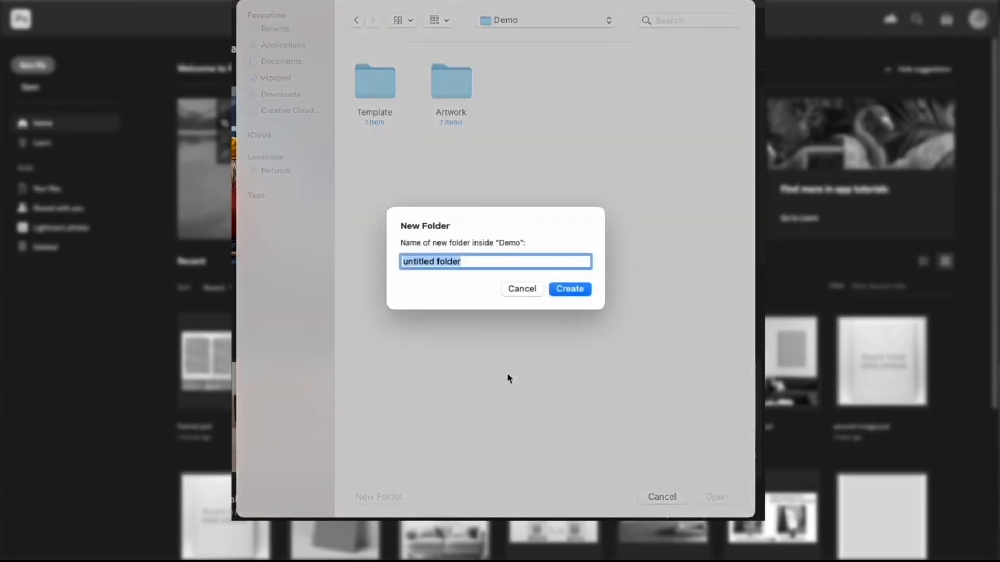
{"action": "type", "text": "Export"}
{"action": "left_click", "coordinate": [561, 290]}
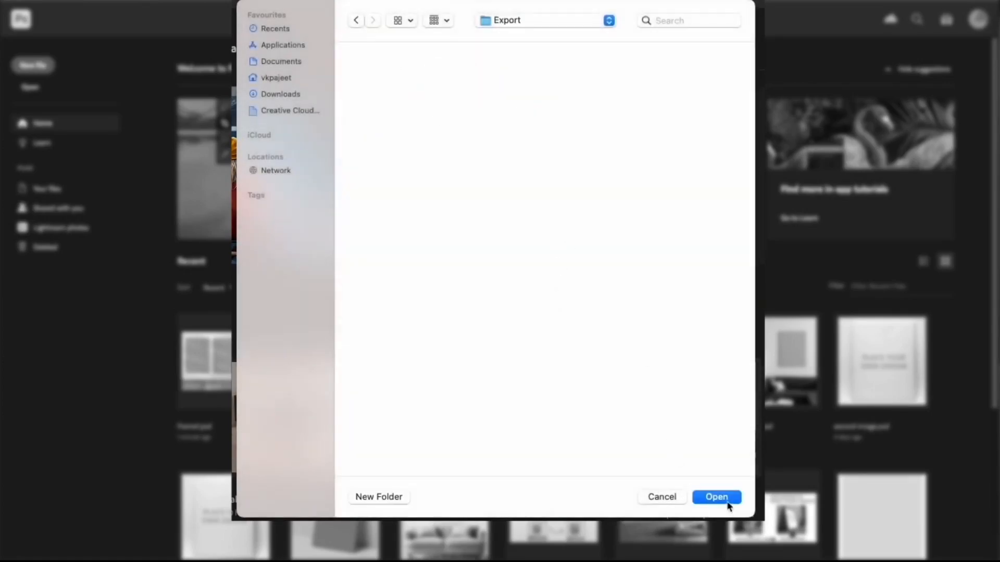
{"action": "left_click", "coordinate": [716, 497]}
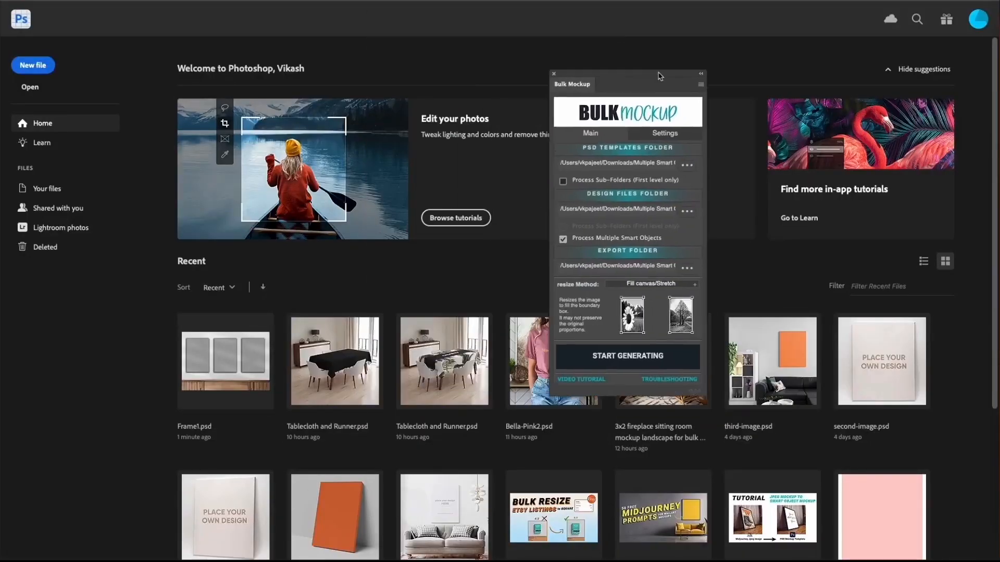
Step: Move the Bulk Mockup panel away from the middle of the workspace and start generating the mockups
{"action": "left_click_drag", "start_coordinate": [577, 72], "coordinate": [882, 79]}
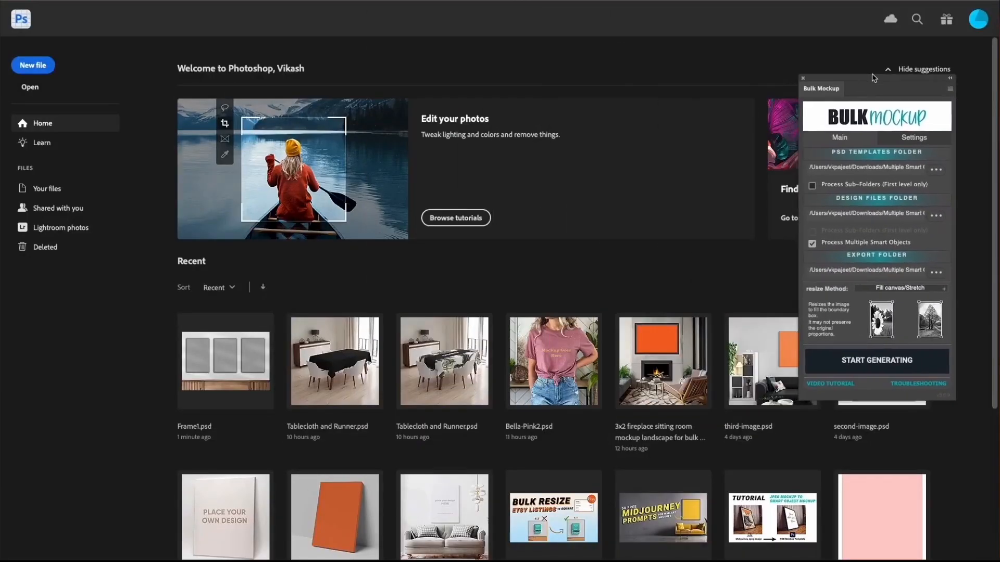
{"action": "left_click", "coordinate": [867, 370]}
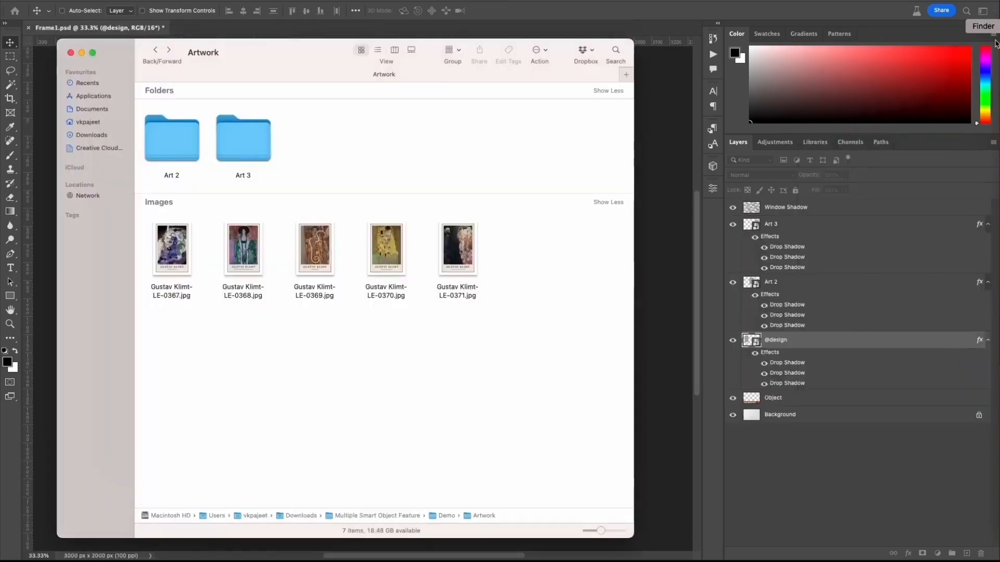
Step: Open Demo's Export folder in Finder, place its window beside the artwork in Photoshop, and adjust the thumbnail size to watch the export
{"action": "left_click", "coordinate": [155, 53]}
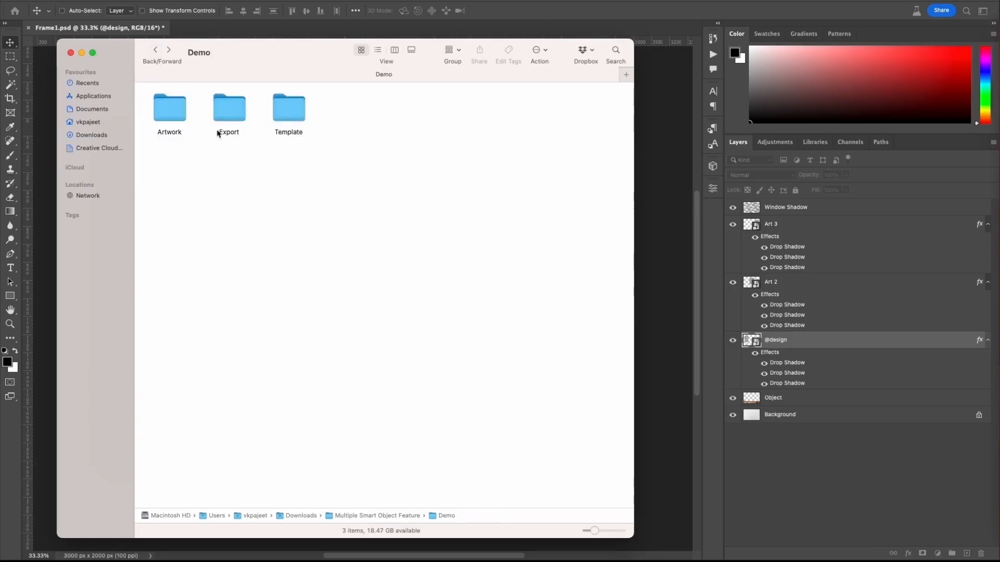
{"action": "double_click", "coordinate": [235, 113]}
{"action": "left_click_drag", "start_coordinate": [284, 62], "coordinate": [577, 64]}
{"action": "left_click_drag", "start_coordinate": [376, 154], "coordinate": [585, 142]}
{"action": "left_click_drag", "start_coordinate": [913, 535], "coordinate": [924, 537]}
{"action": "left_click", "coordinate": [707, 161]}
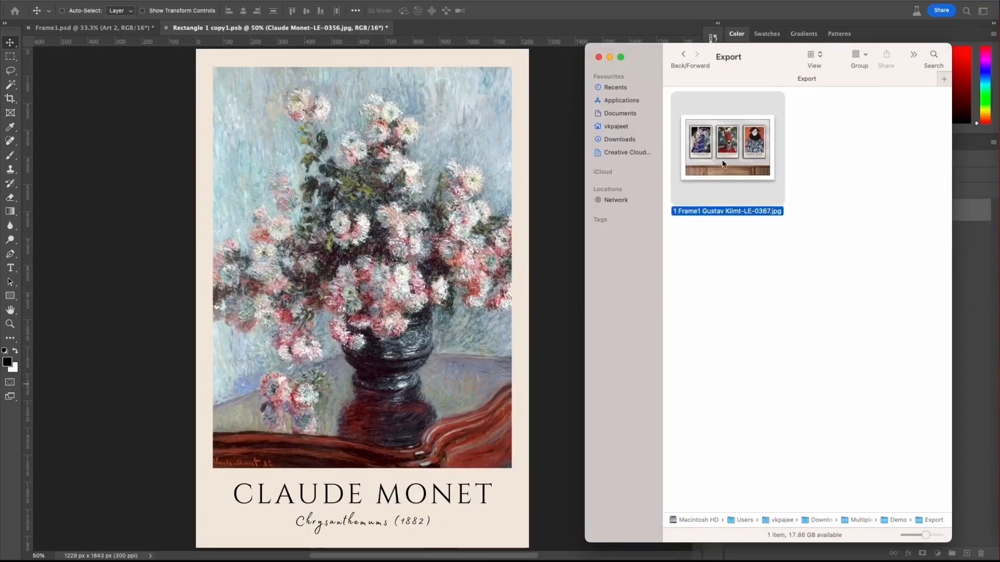
{"action": "mouse_move", "coordinate": [926, 536]}
{"action": "left_mouse_down"}
{"action": "mouse_move", "coordinate": [935, 536]}
{"action": "mouse_move", "coordinate": [921, 535]}
{"action": "left_mouse_up"}
{"action": "left_click", "coordinate": [762, 333]}
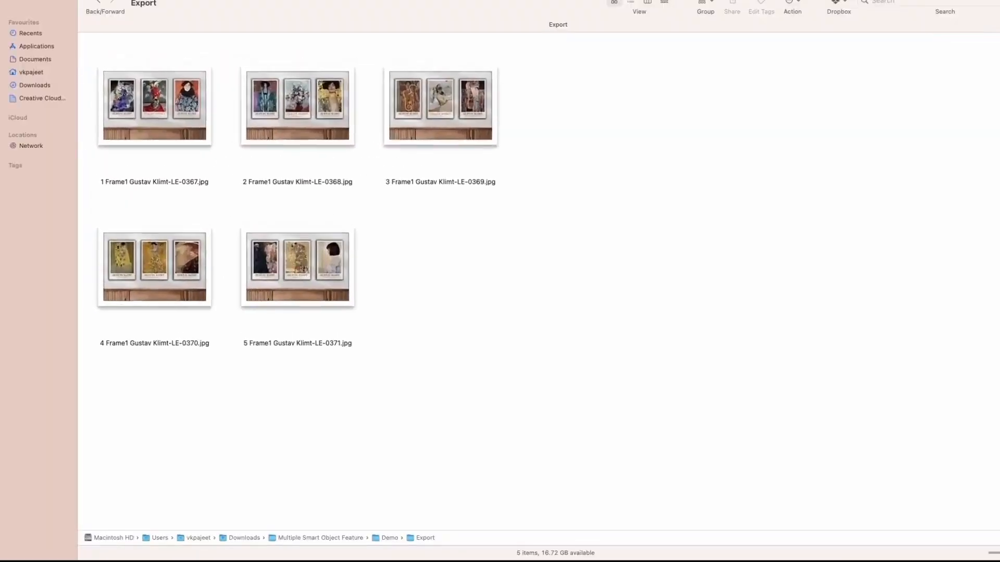
Step: Enlarge the Export folder view and examine the three-frame artwork combinations in the generated Frame1 mockups
{"action": "left_click_drag", "start_coordinate": [997, 553], "coordinate": [999, 553]}
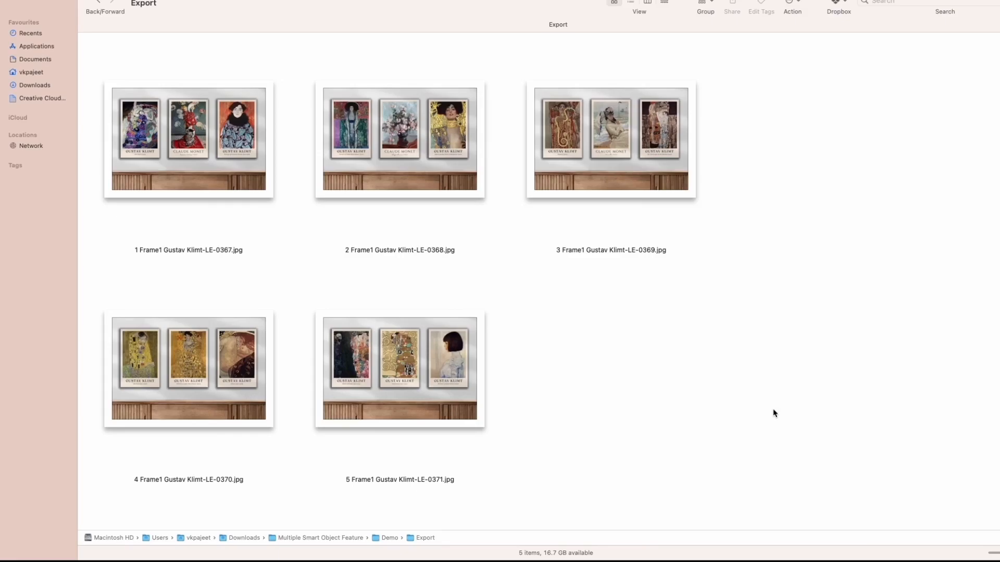
{"action": "left_click", "coordinate": [446, 387]}
{"action": "left_click", "coordinate": [187, 370]}
{"action": "left_click", "coordinate": [161, 177]}
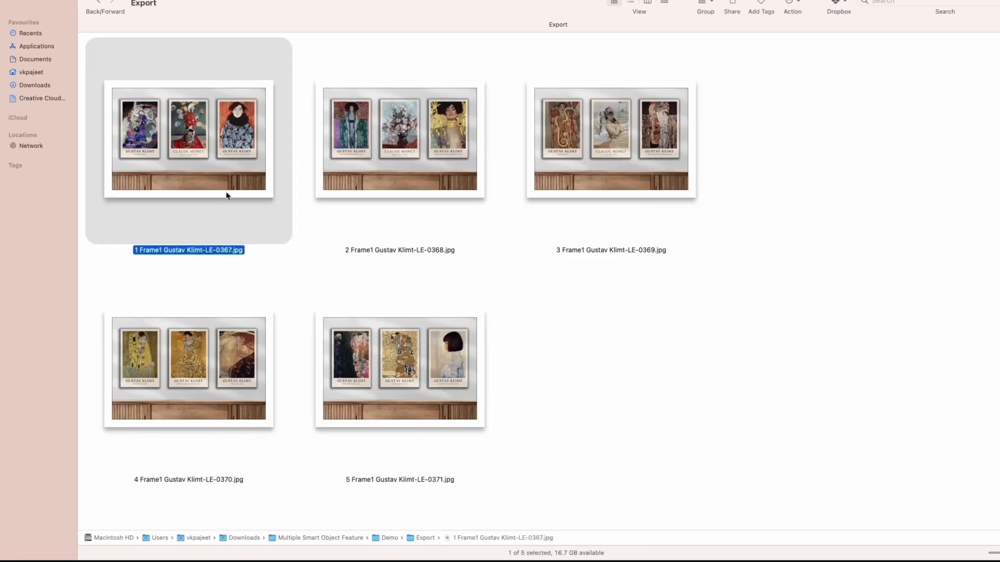
{"action": "left_click", "coordinate": [344, 173]}
{"action": "left_click", "coordinate": [593, 177]}
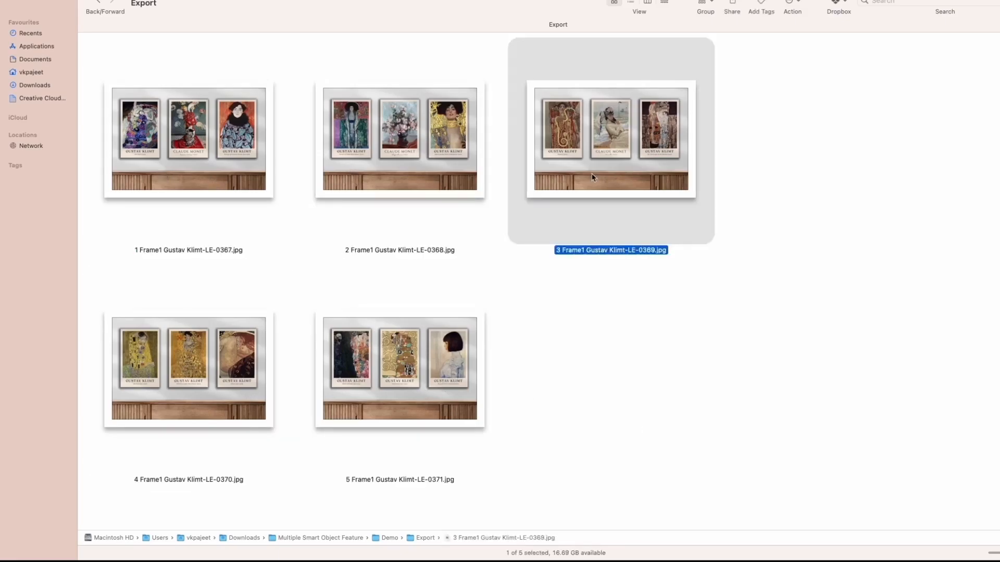